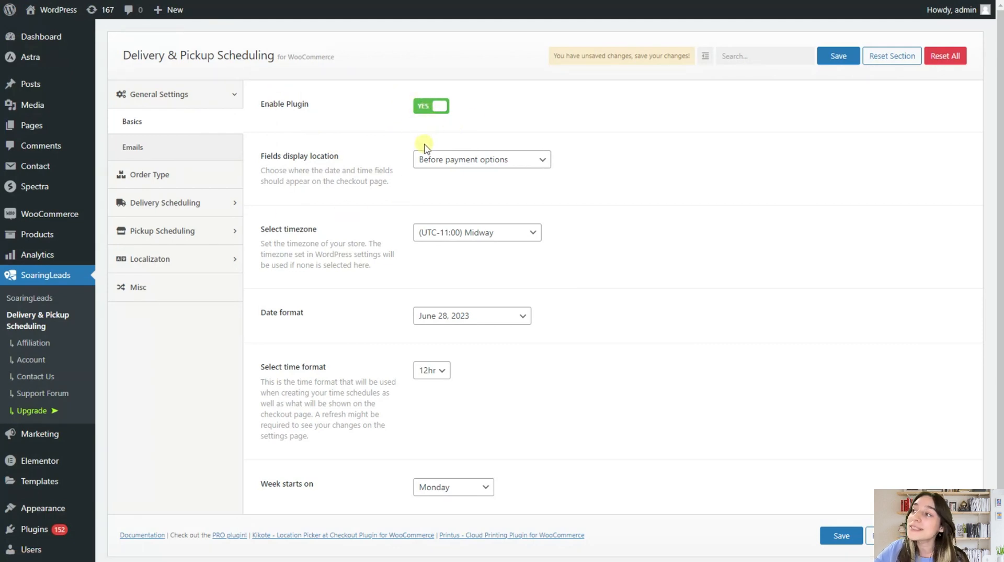
# Step: Set the checkout fields display location to Before payment options
pyautogui.scroll(-2, 410, 189)
pyautogui.scroll(2, 272, 83)
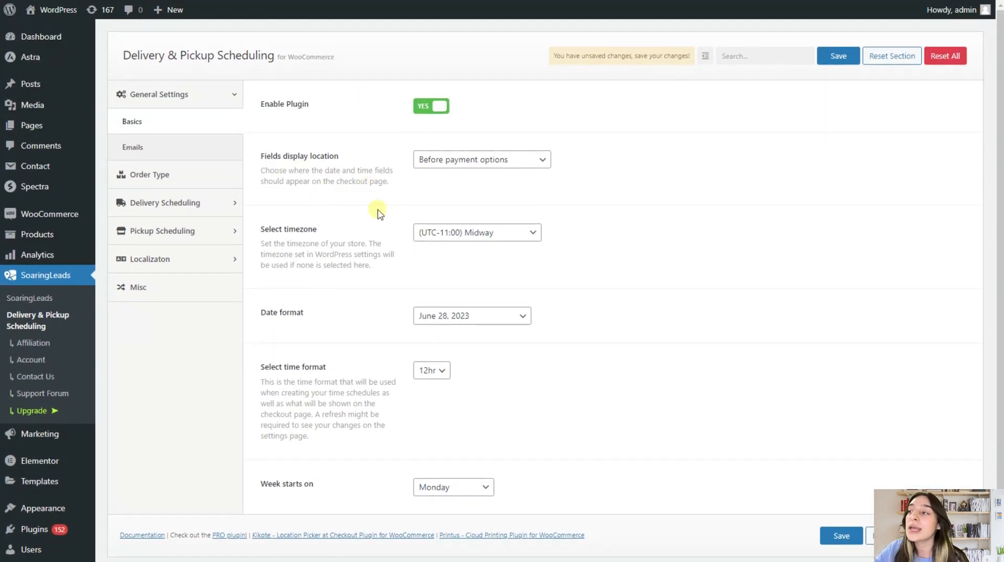
pyautogui.click(481, 167)
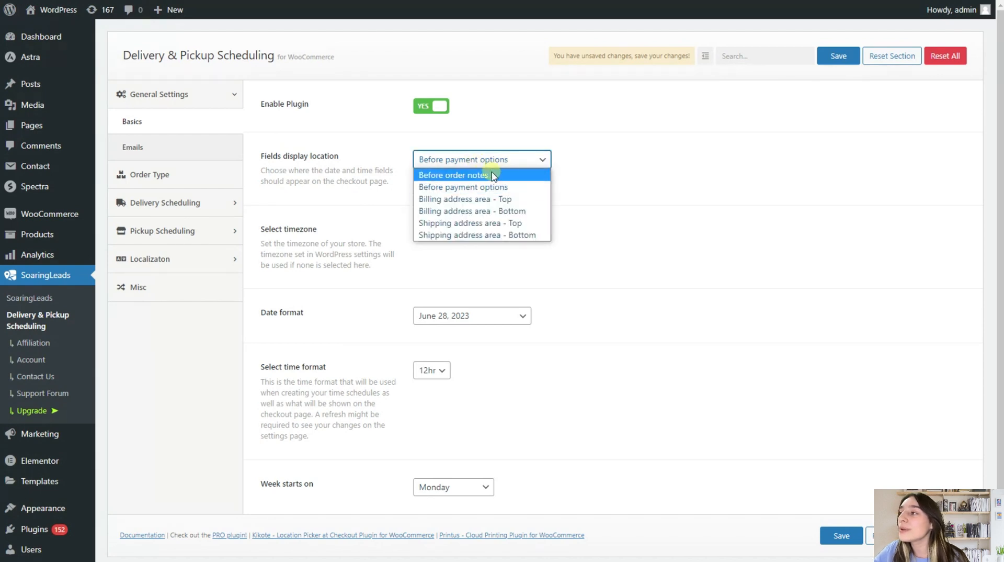
pyautogui.click(460, 187)
# Step: Examine the timezone, date format, time format and week start options in the basic general settings
pyautogui.scroll(-2, 361, 191)
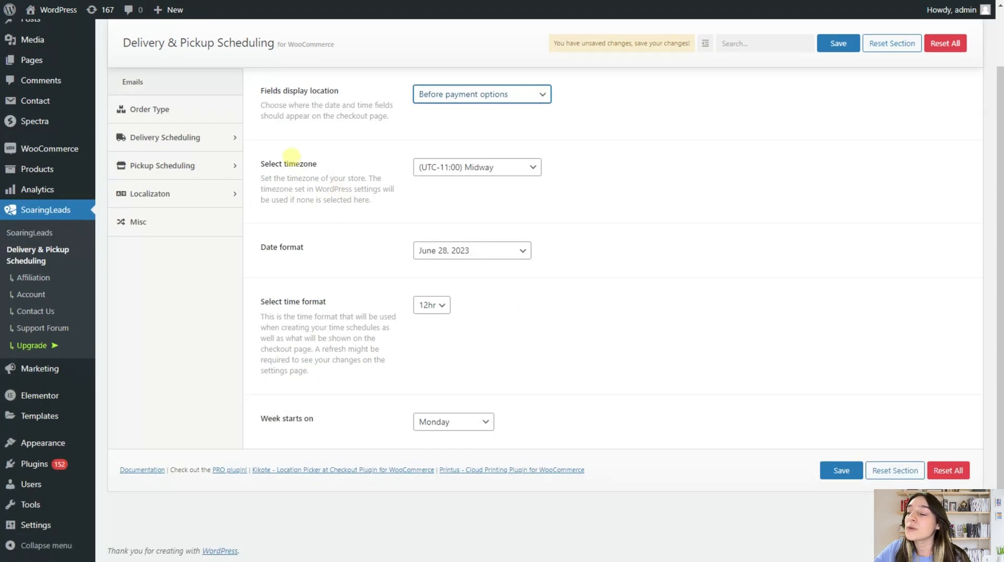
pyautogui.click(478, 167)
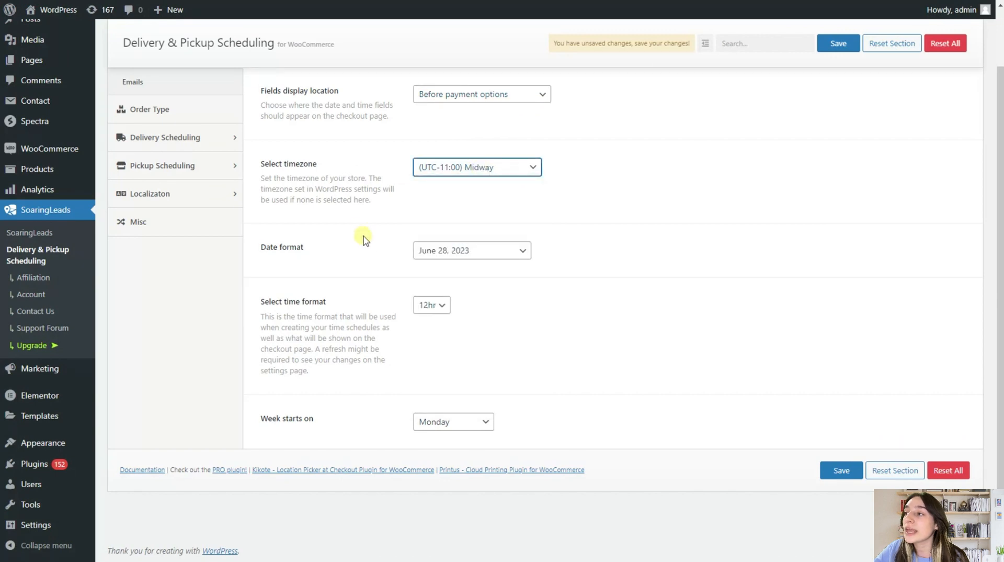
pyautogui.click(435, 253)
pyautogui.click(464, 253)
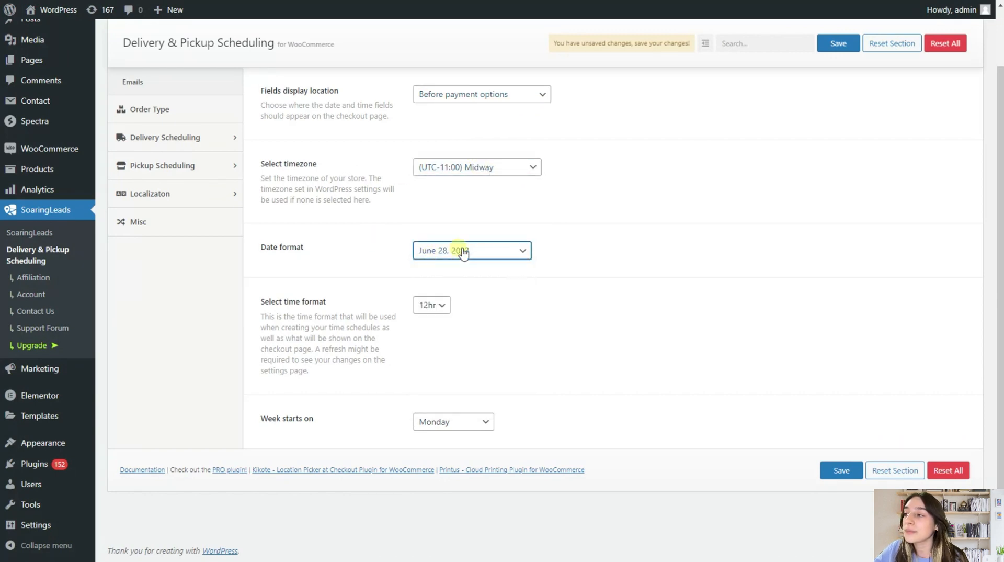
pyautogui.click(450, 309)
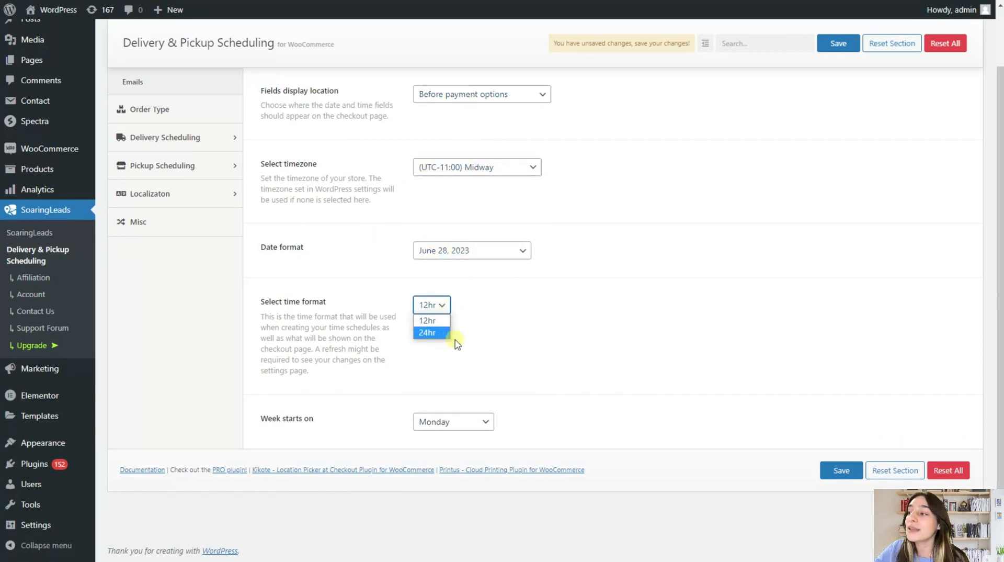
pyautogui.click(463, 337)
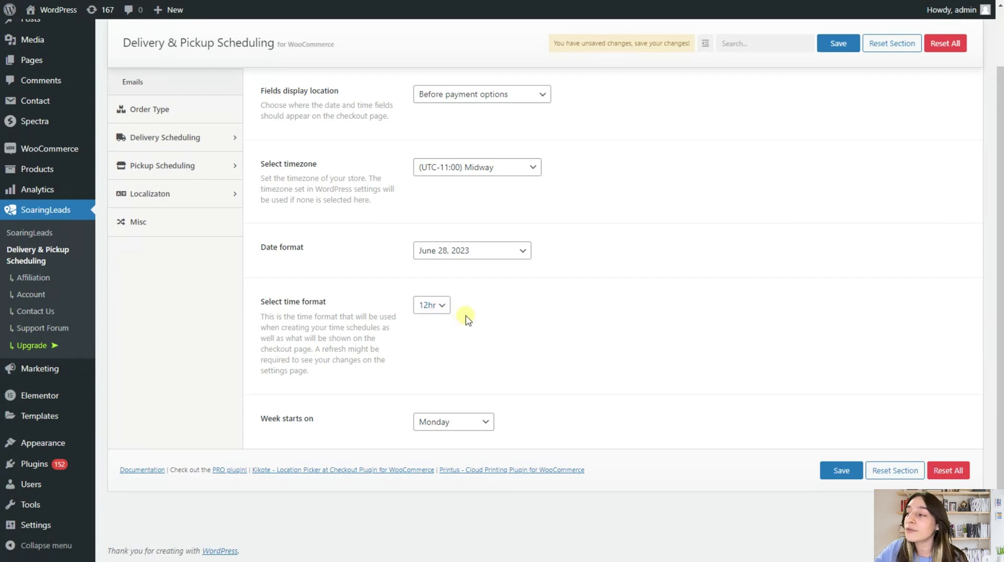
pyautogui.click(441, 424)
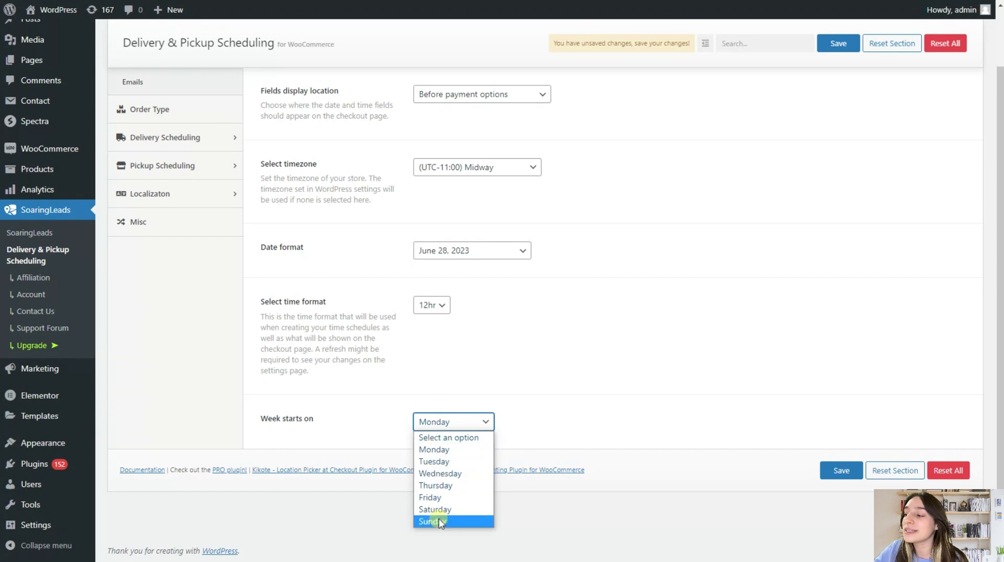
pyautogui.click(426, 378)
pyautogui.scroll(2, 262, 324)
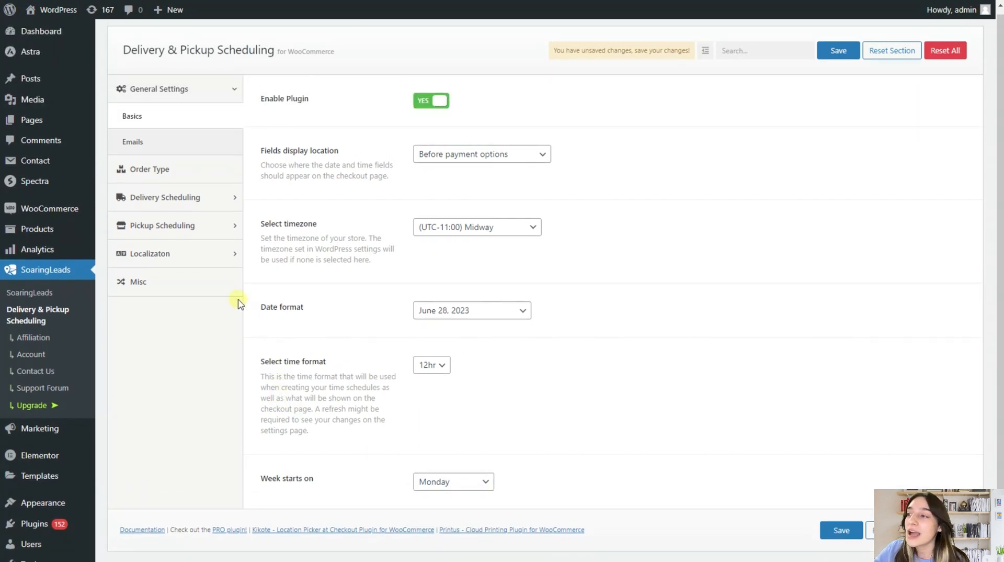
# Step: Examine the general email settings, trying the fulfillment date/time switch and viewing the placement choices for the date/time fields
pyautogui.click(186, 149)
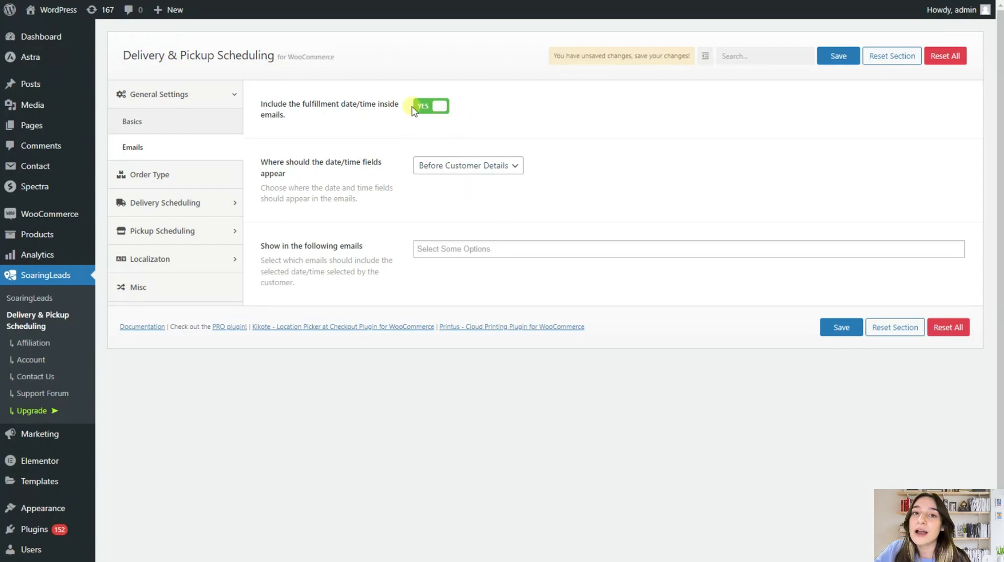
pyautogui.click(440, 111)
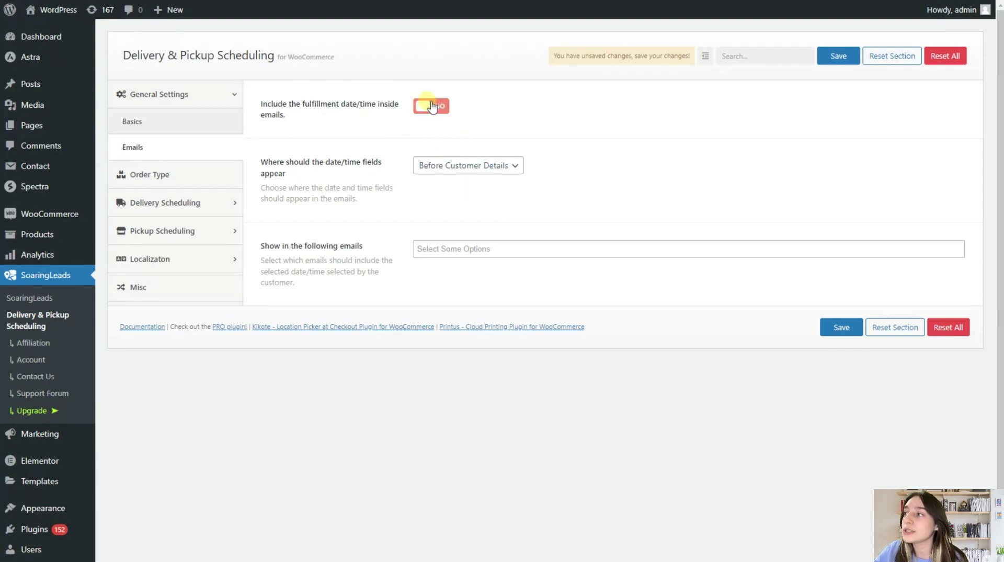
pyautogui.click(432, 107)
pyautogui.click(434, 166)
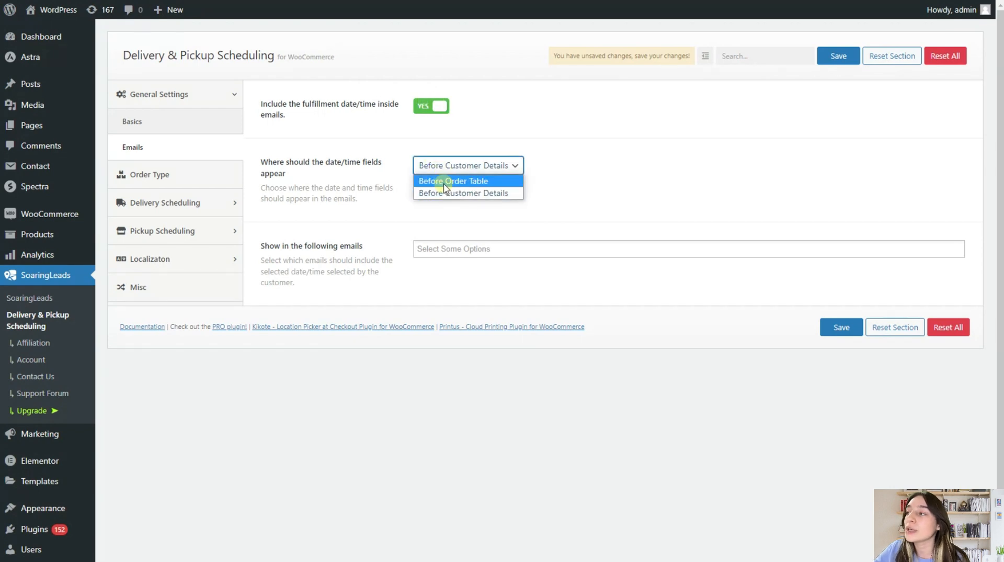
pyautogui.click(423, 211)
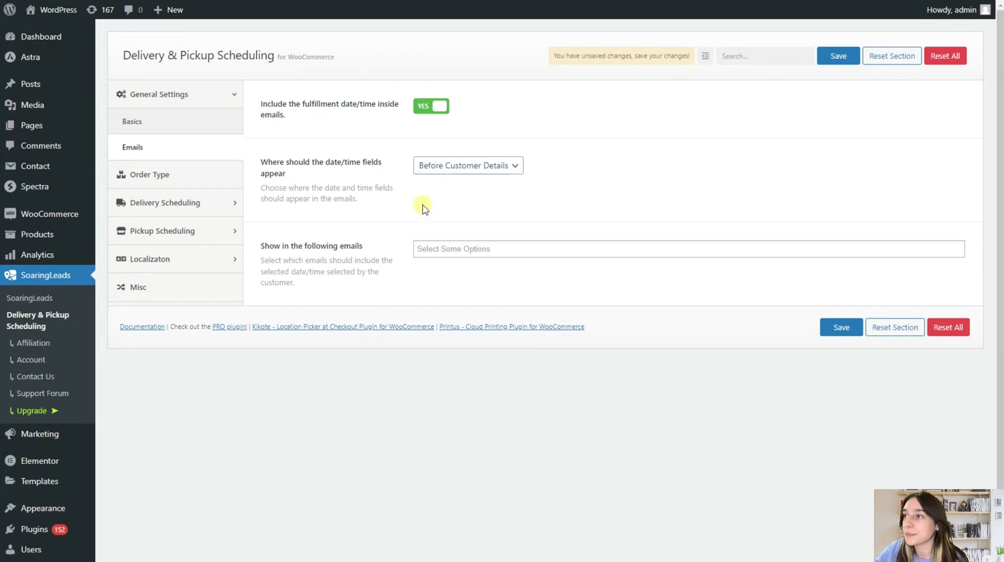
# Step: Set the default order type to Delivery in the order type settings
pyautogui.click(194, 184)
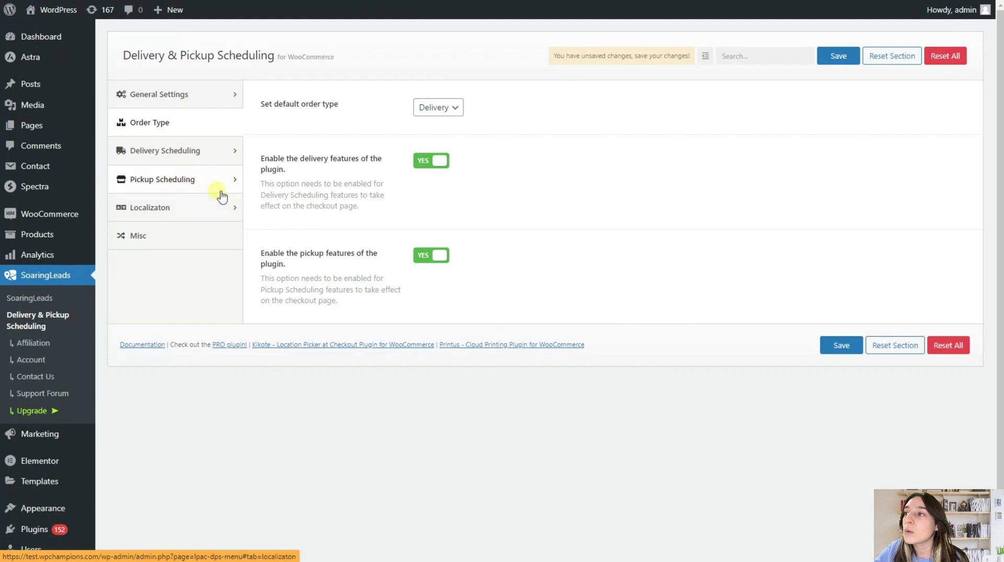
pyautogui.click(426, 107)
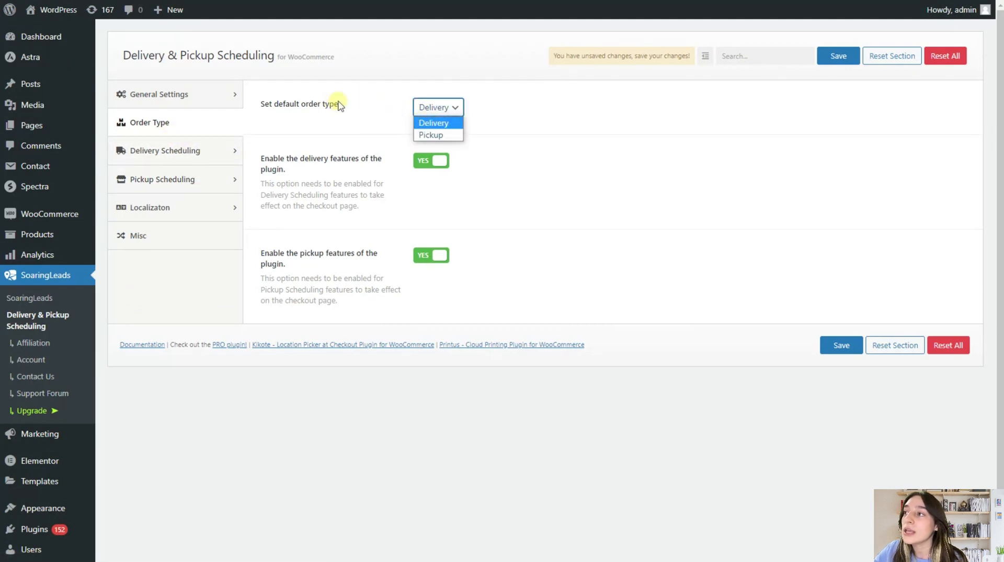
pyautogui.click(442, 124)
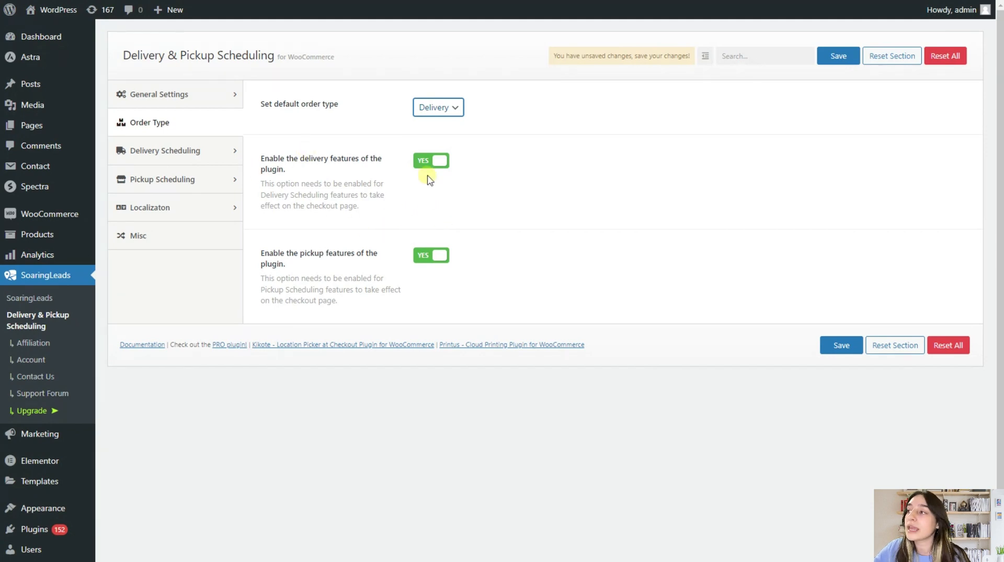
# Step: Set the date field label in the delivery date settings to "Your preferred date"
pyautogui.click(163, 157)
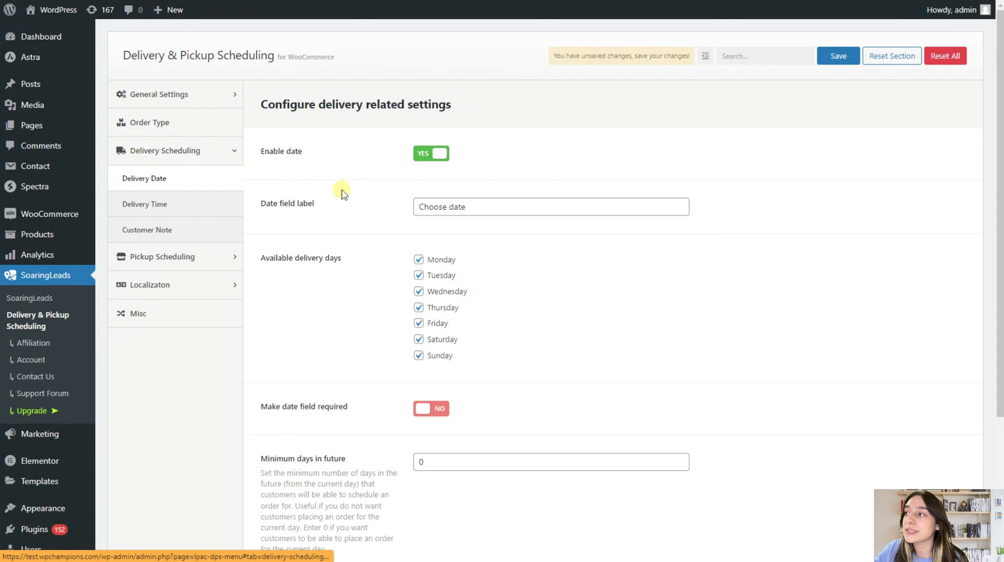
pyautogui.scroll(-1, 338, 201)
pyautogui.scroll(1, 410, 173)
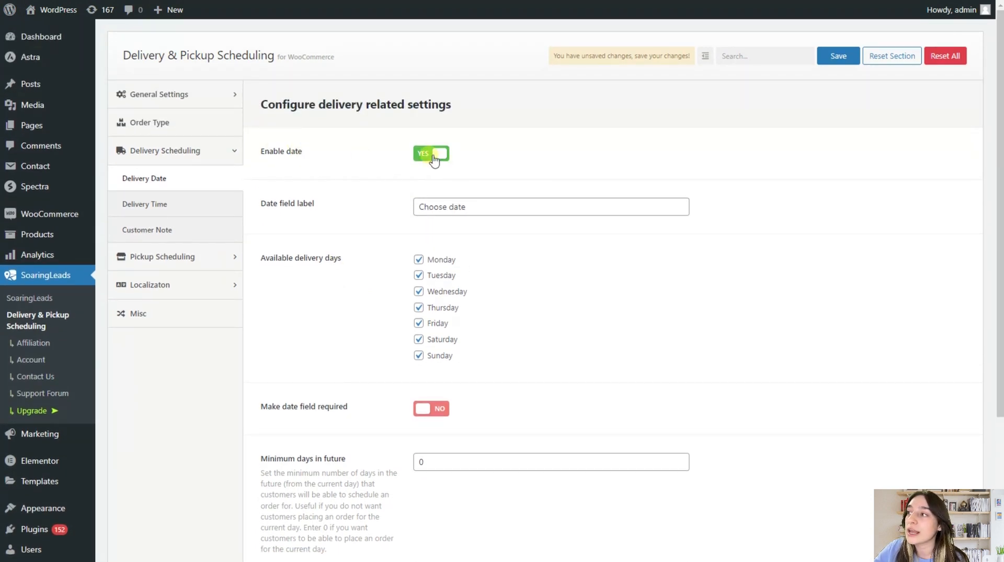
pyautogui.scroll(-1, 356, 199)
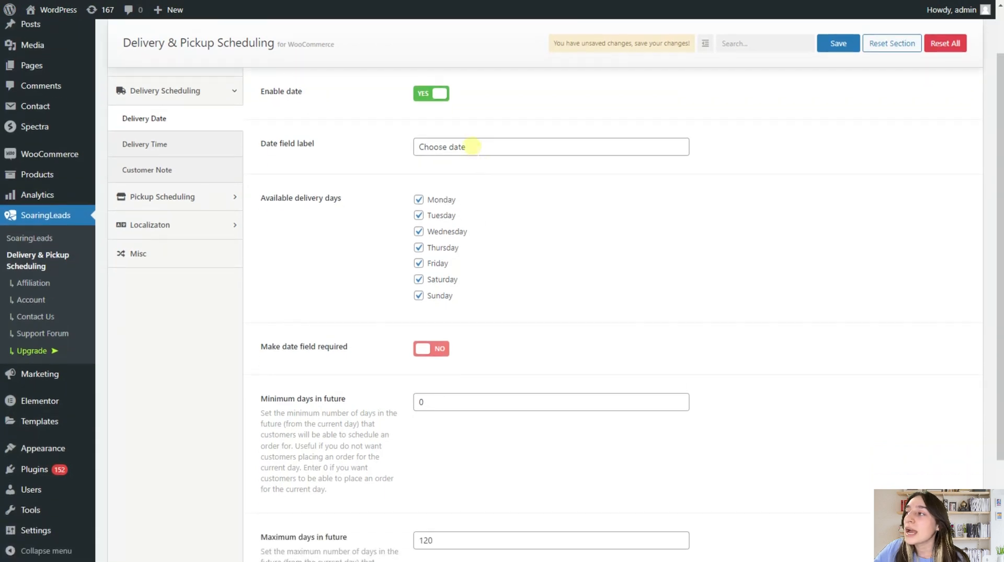
pyautogui.moveTo(469, 146); pyautogui.dragTo(409, 155)
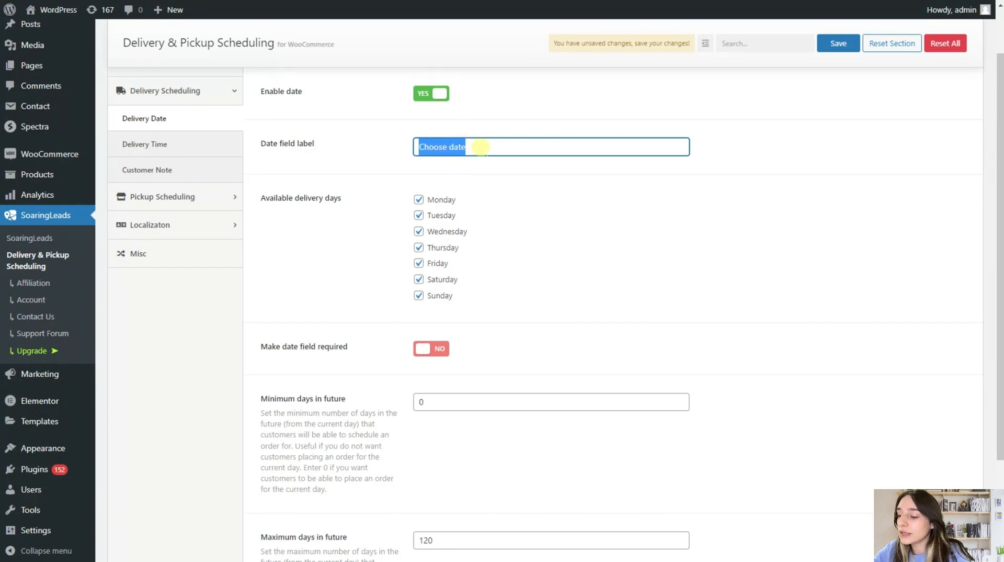
pyautogui.write('Your preferred')
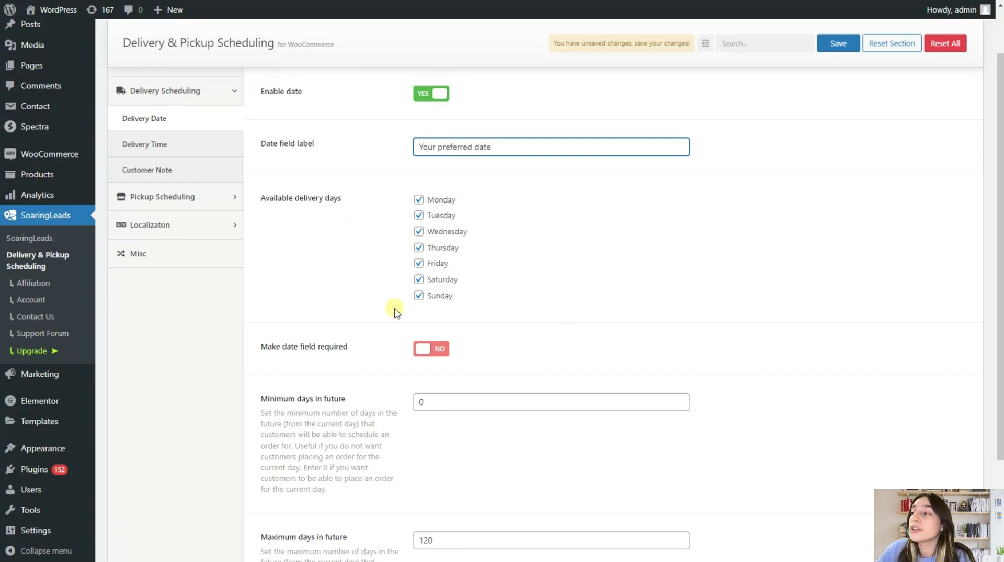
# Step: Remove Saturday and Sunday from the available delivery days and make the date field required
pyautogui.click(425, 285)
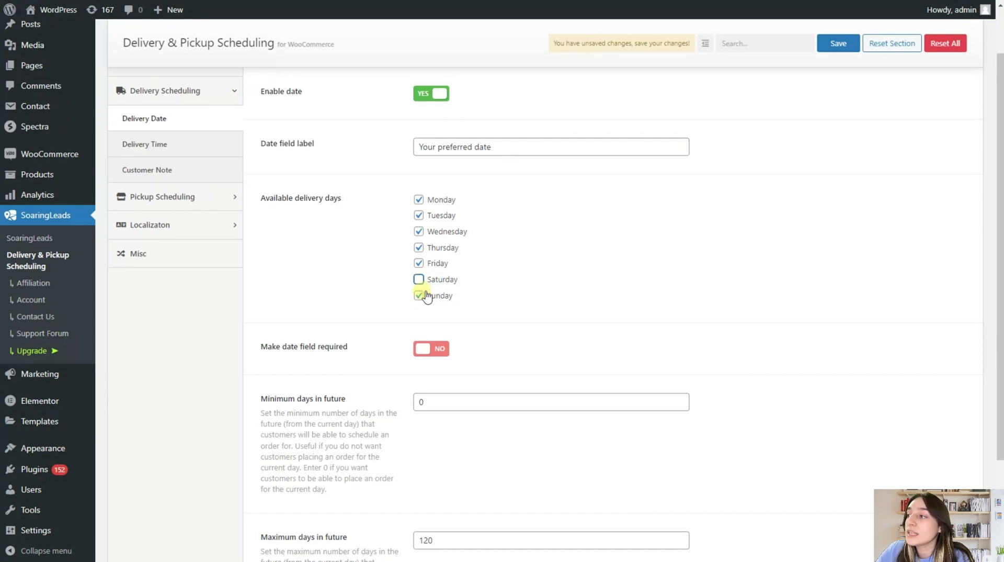
pyautogui.click(425, 296)
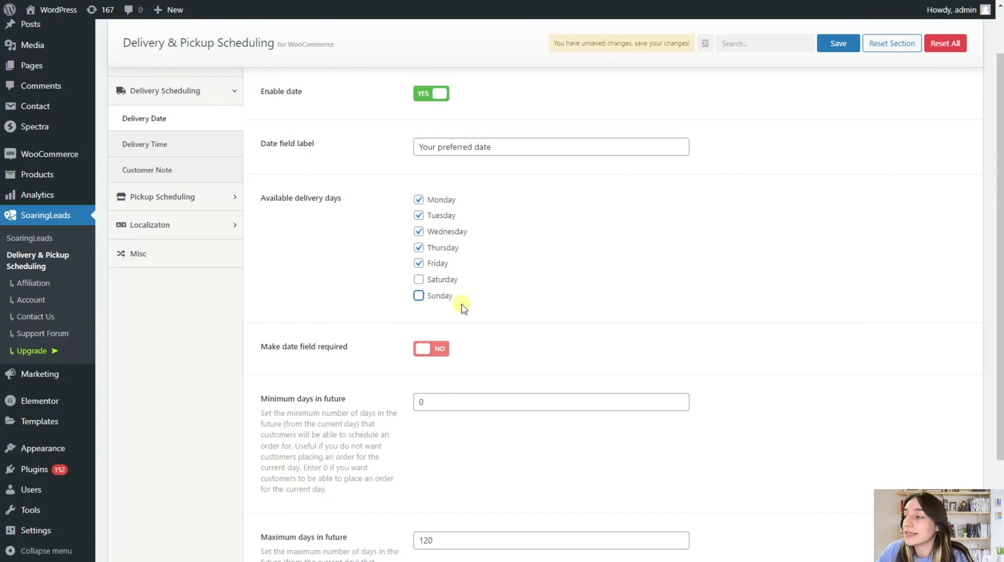
pyautogui.scroll(-1, 475, 305)
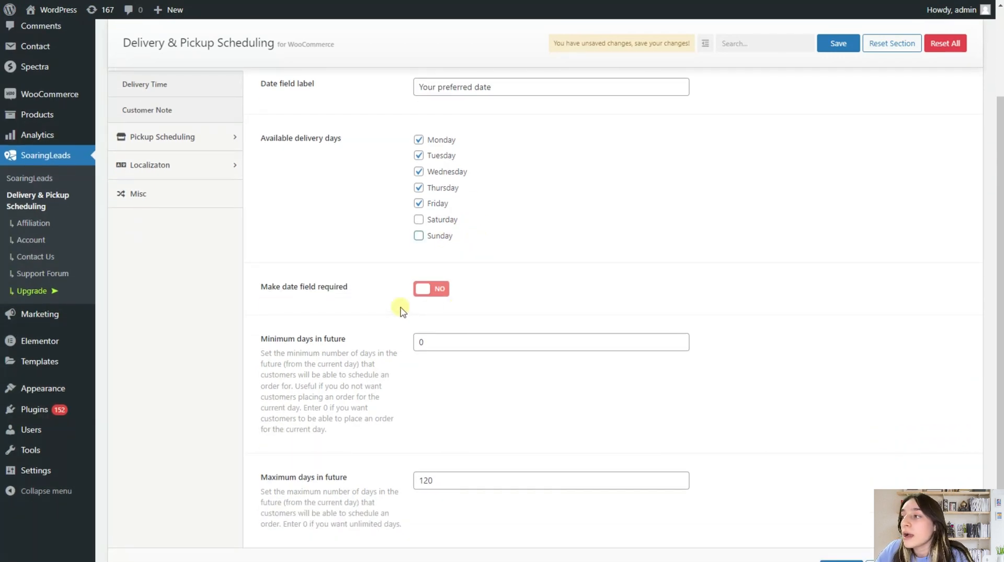
pyautogui.click(437, 293)
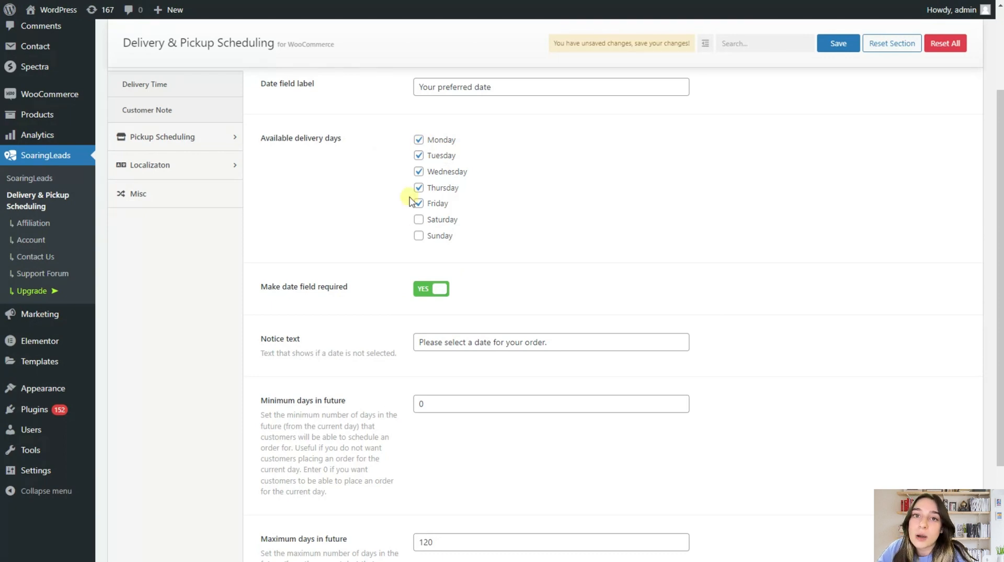
# Step: Examine the delivery date's notice text and its minimum and maximum days in future settings
pyautogui.scroll(-1, 473, 277)
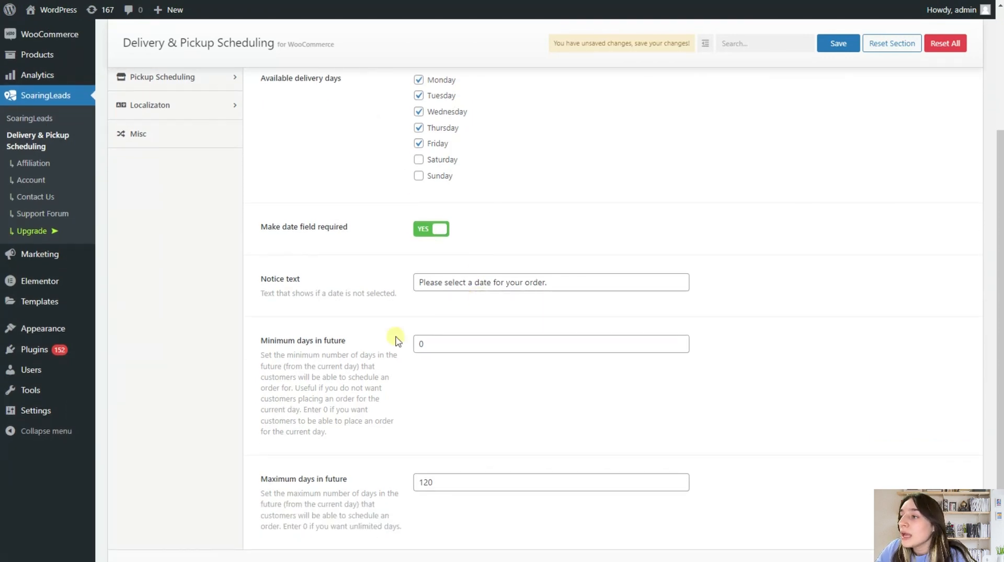
pyautogui.scroll(-1, 387, 334)
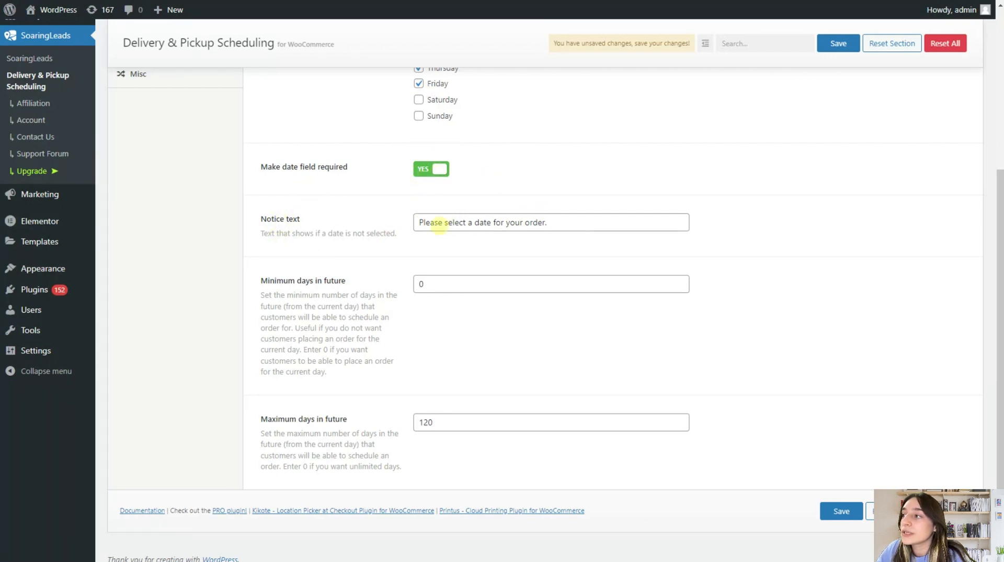
pyautogui.moveTo(549, 224); pyautogui.dragTo(416, 219)
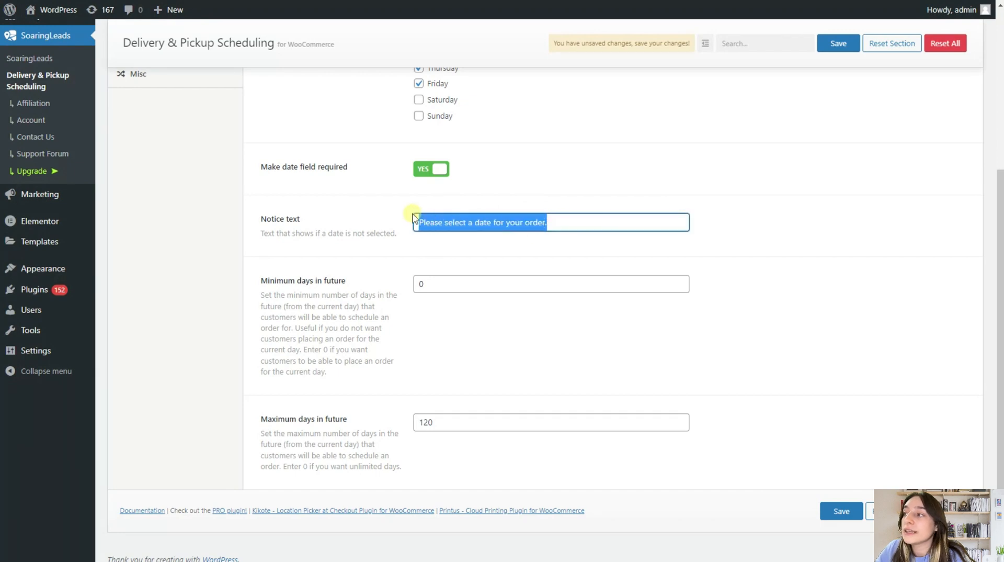
pyautogui.click(462, 265)
pyautogui.scroll(-1, 468, 252)
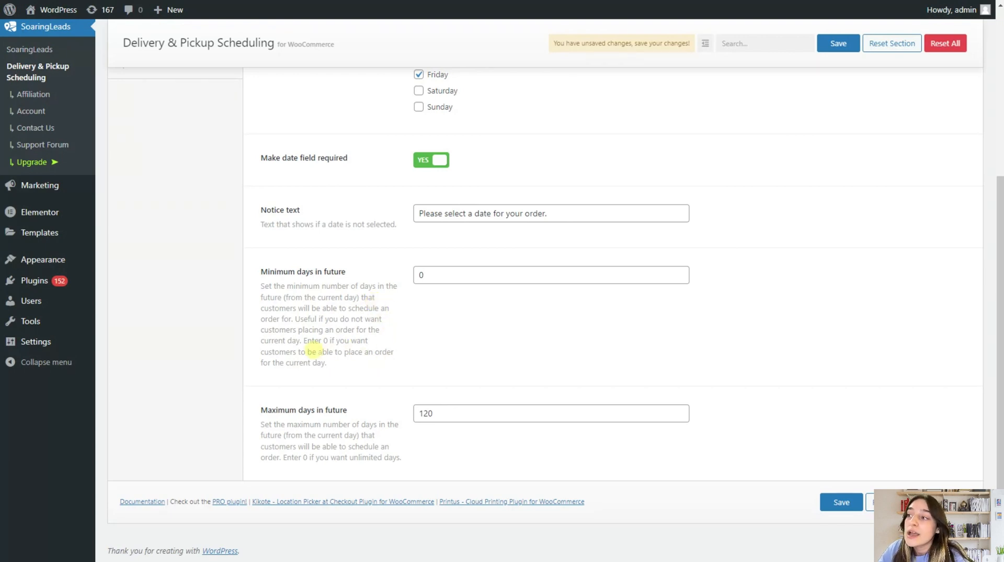
pyautogui.scroll(2, 264, 379)
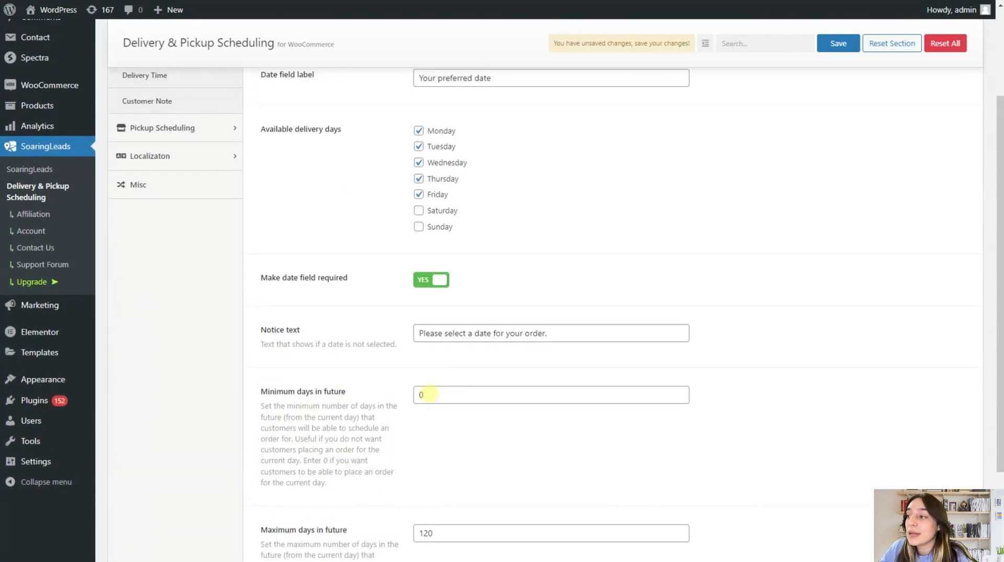
pyautogui.scroll(-1, 406, 406)
pyautogui.scroll(-1, 408, 409)
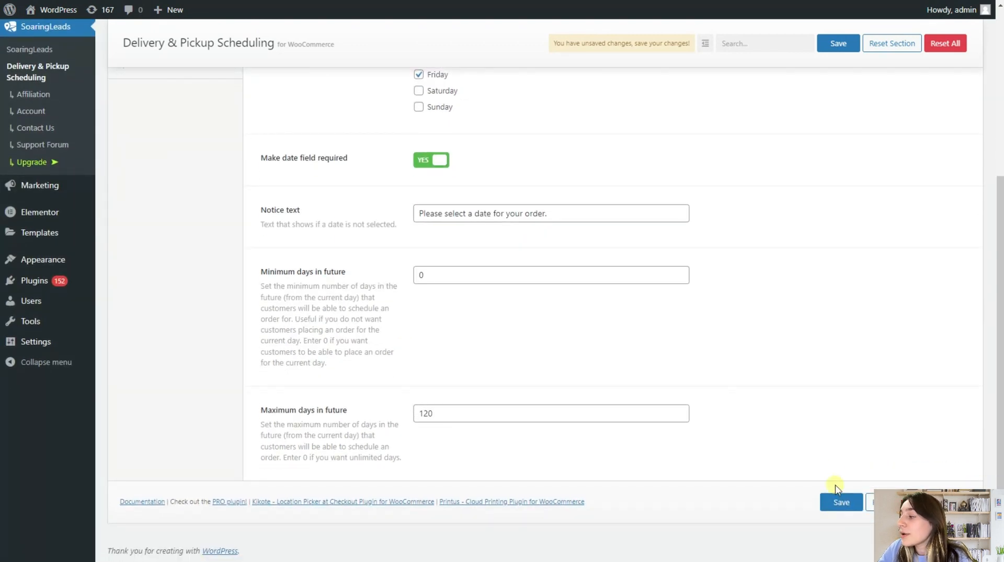
pyautogui.scroll(4, 242, 309)
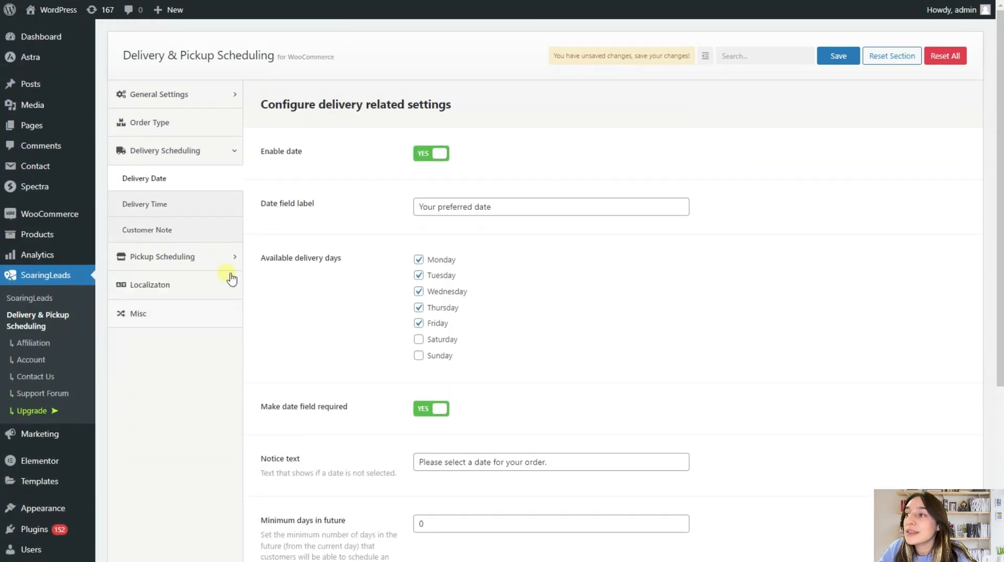
# Step: Set the time field label in the delivery time settings to "Hye! Select your time"
pyautogui.click(193, 207)
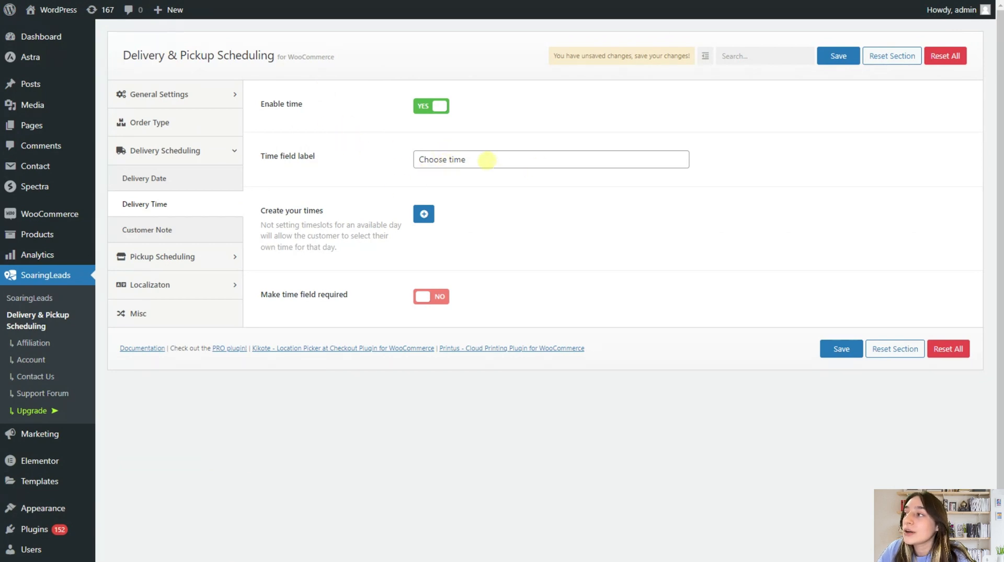
pyautogui.moveTo(487, 160); pyautogui.dragTo(317, 170)
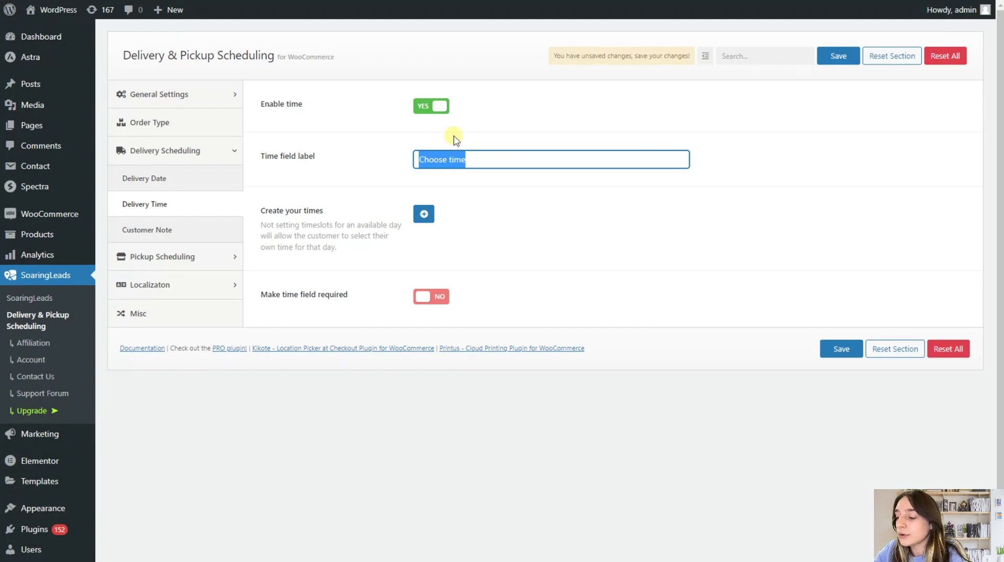
pyautogui.write('Hye! Select your')
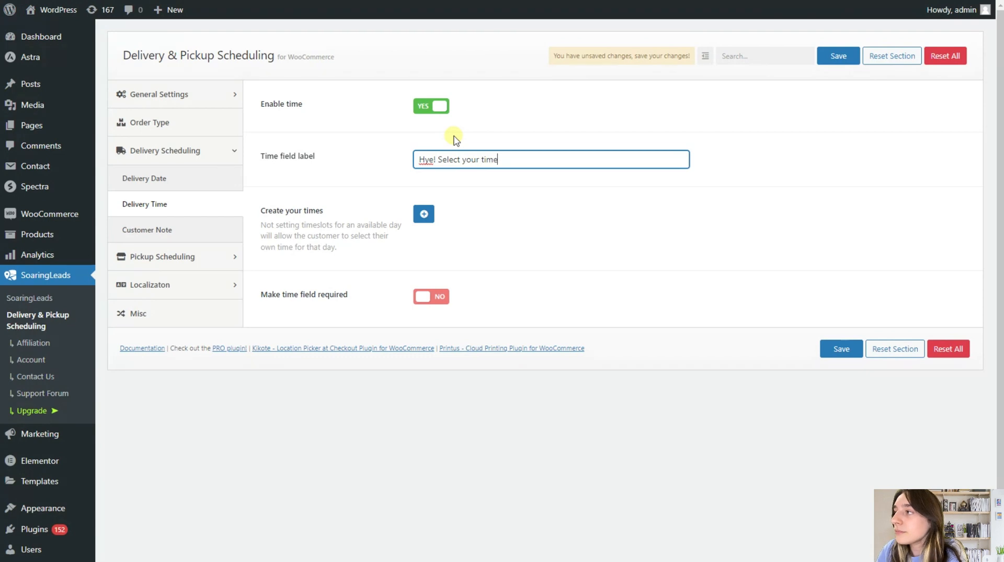
# Step: Add a delivery time entry with Monday as its day of the week
pyautogui.scroll(-2, 338, 260)
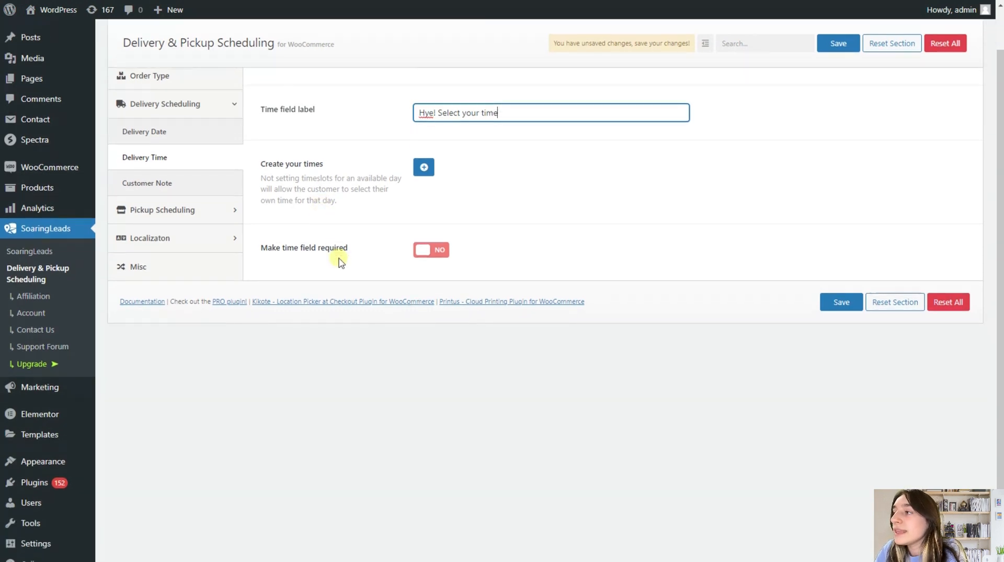
pyautogui.click(423, 153)
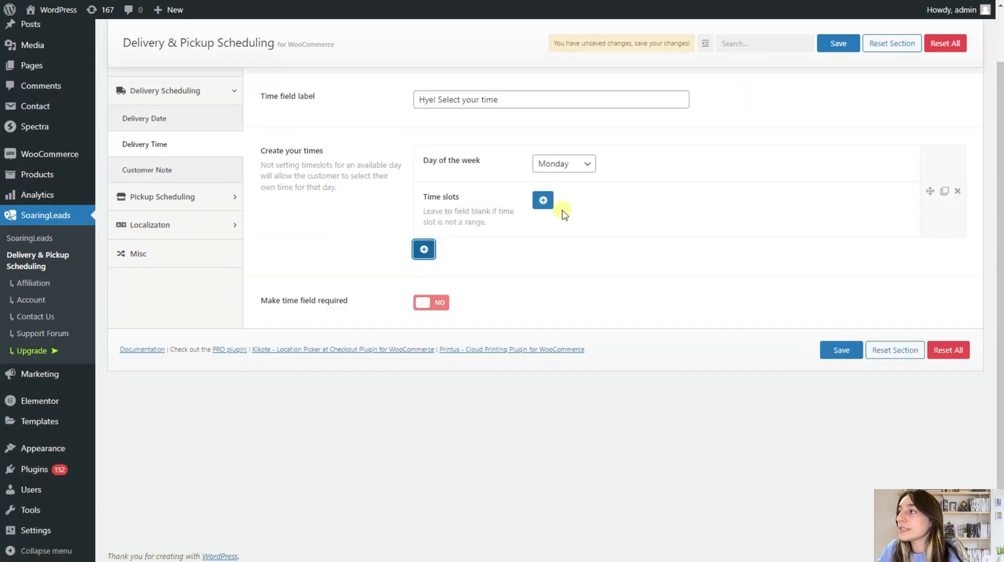
pyautogui.click(585, 163)
pyautogui.click(562, 174)
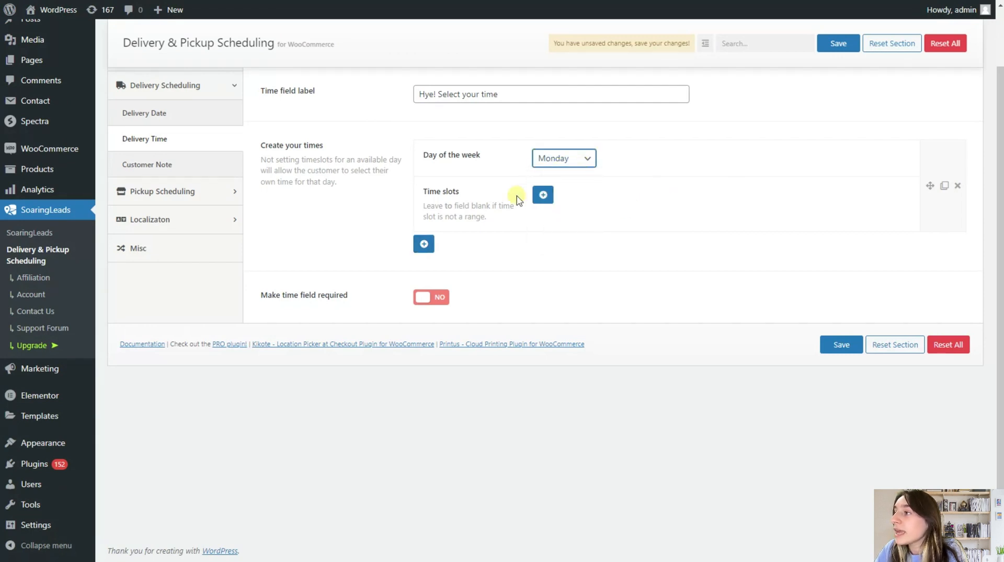
# Step: Add a time slot from 12:00 AM to 12:00 PM to the delivery time entry
pyautogui.click(543, 196)
pyautogui.click(682, 205)
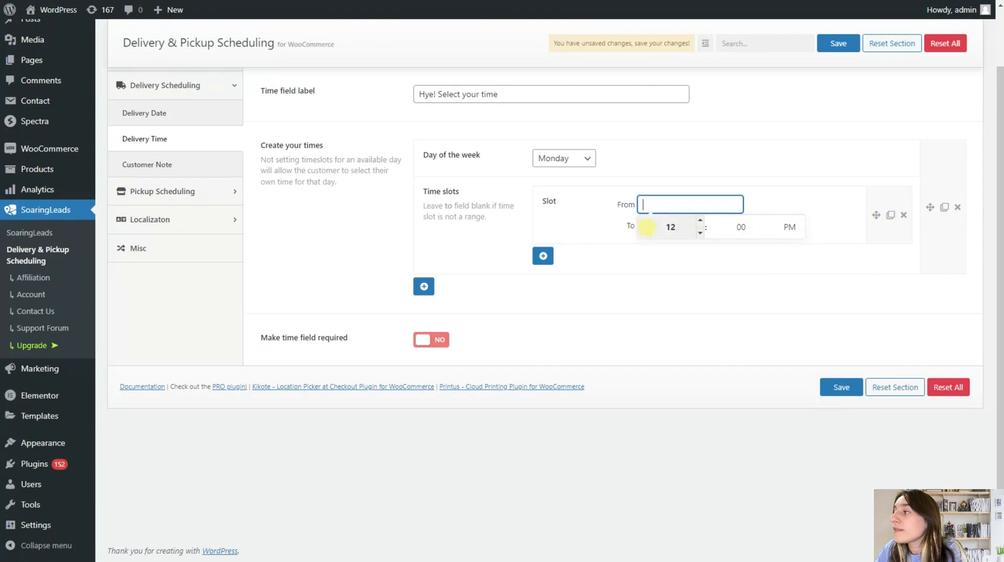
pyautogui.click(620, 231)
pyautogui.click(645, 204)
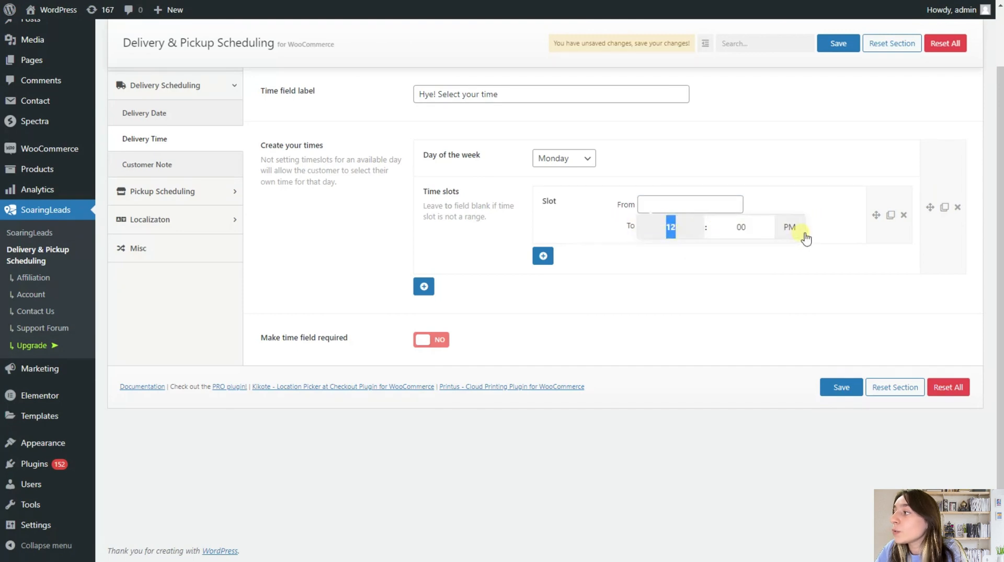
pyautogui.click(789, 233)
pyautogui.click(695, 224)
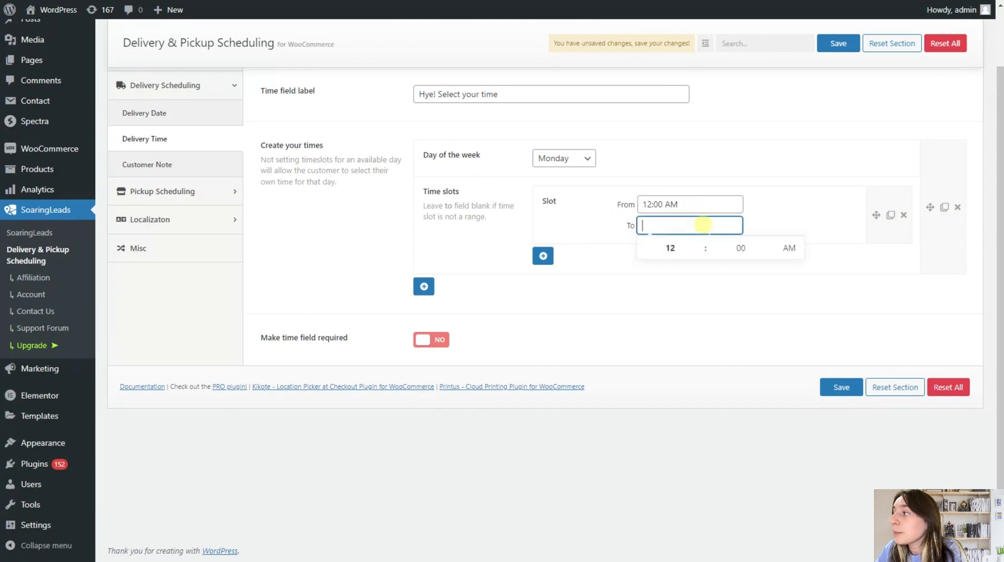
pyautogui.click(787, 250)
pyautogui.click(787, 267)
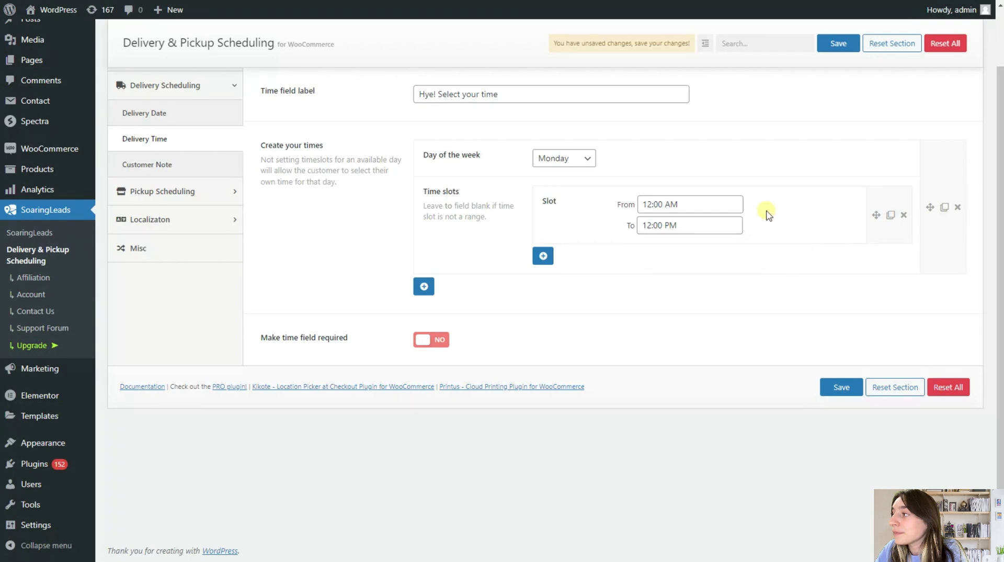
# Step: Change the delivery time entry's day of the week to Wednesday
pyautogui.scroll(1, 552, 215)
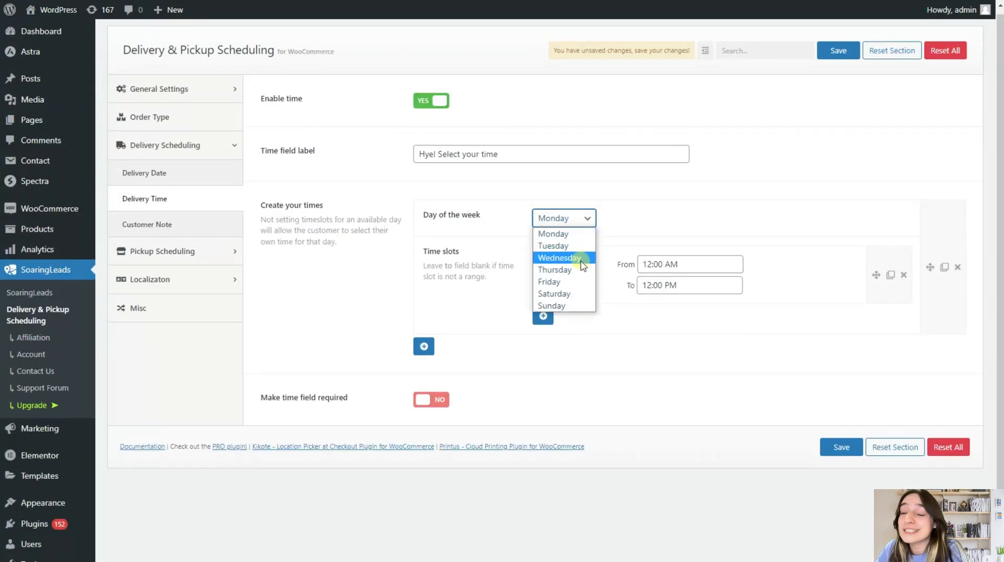
pyautogui.click(572, 246)
pyautogui.click(572, 219)
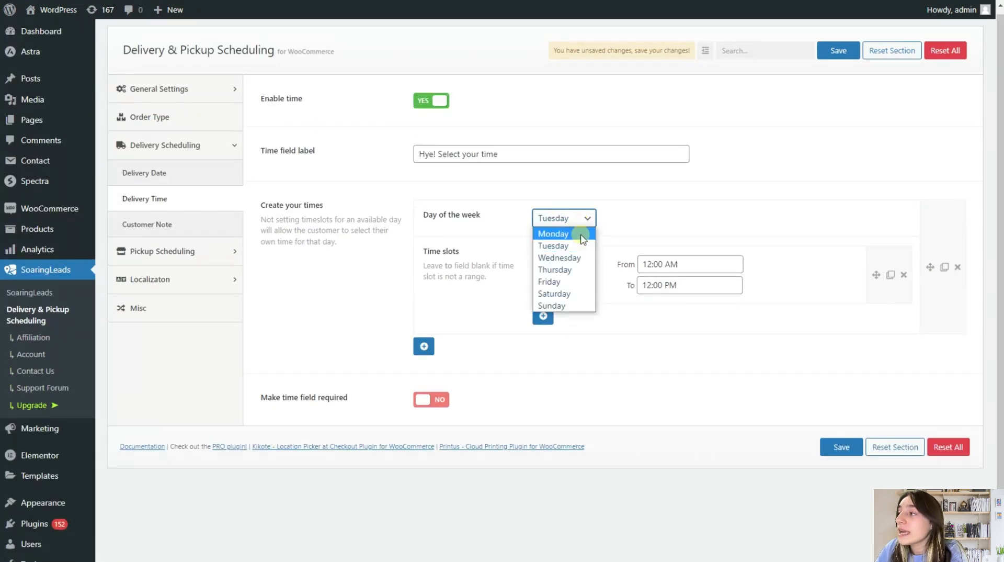
pyautogui.click(573, 257)
# Step: Add a second Wednesday time slot from 12:00 AM to 6:00 PM
pyautogui.click(543, 316)
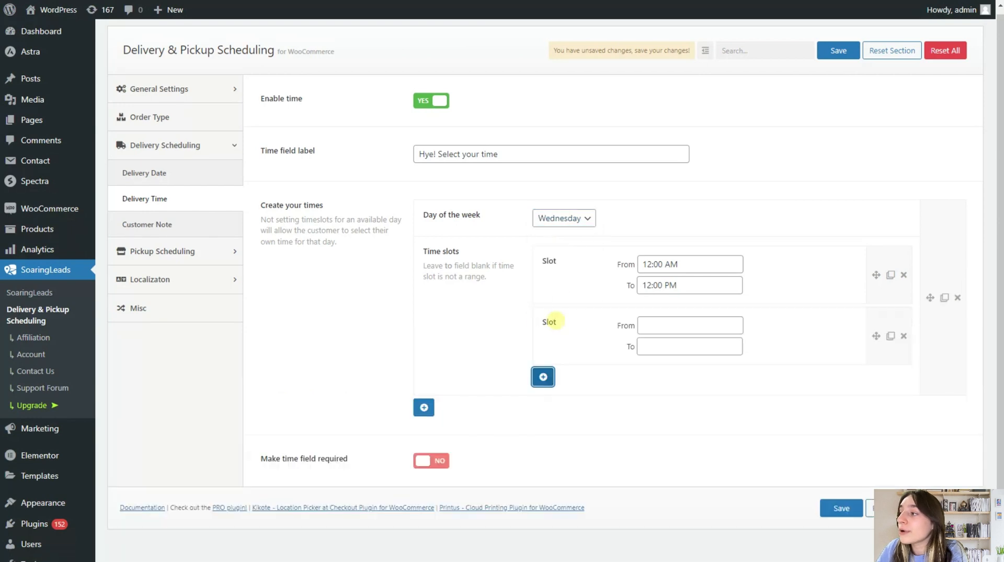
pyautogui.click(654, 325)
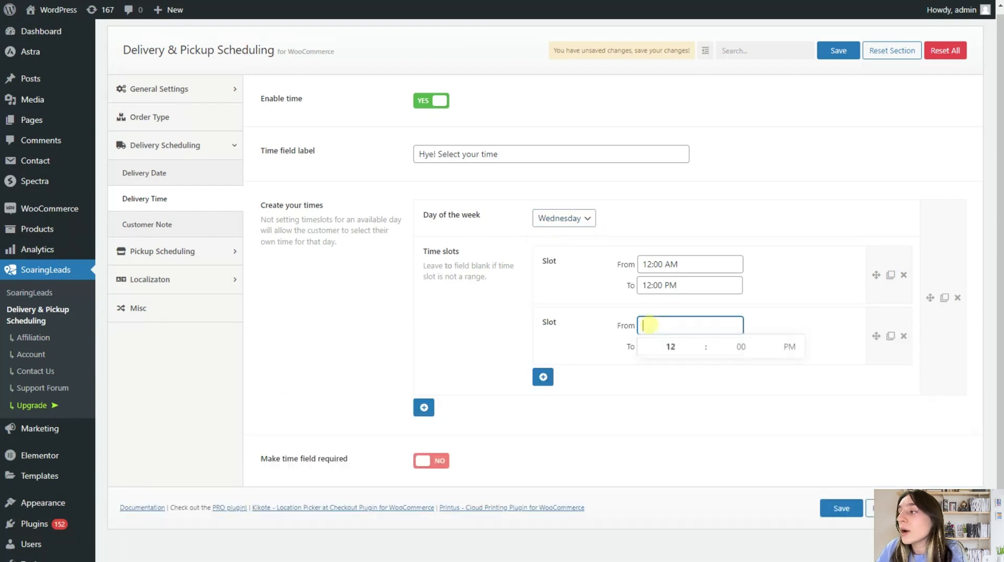
pyautogui.click(787, 347)
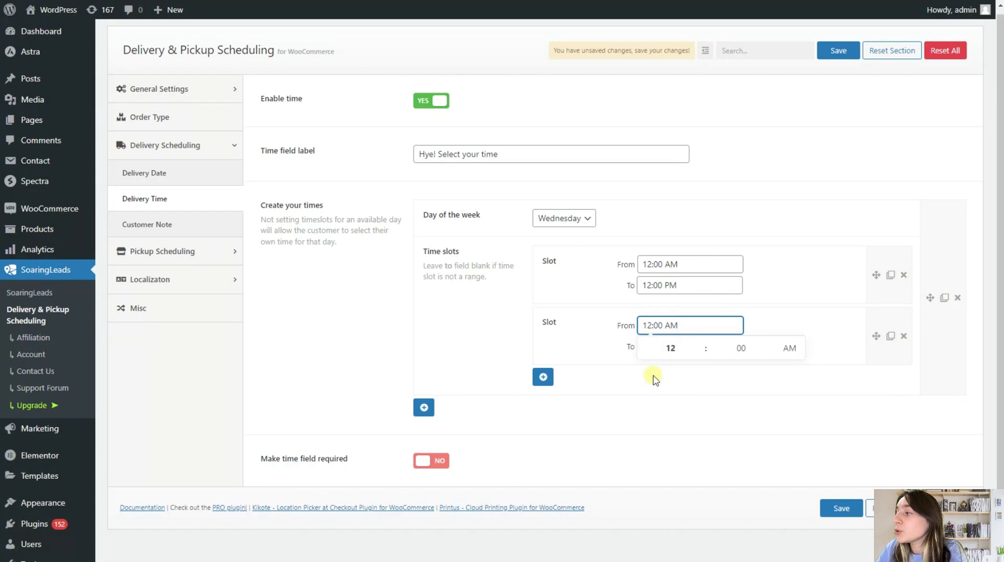
pyautogui.click(662, 346)
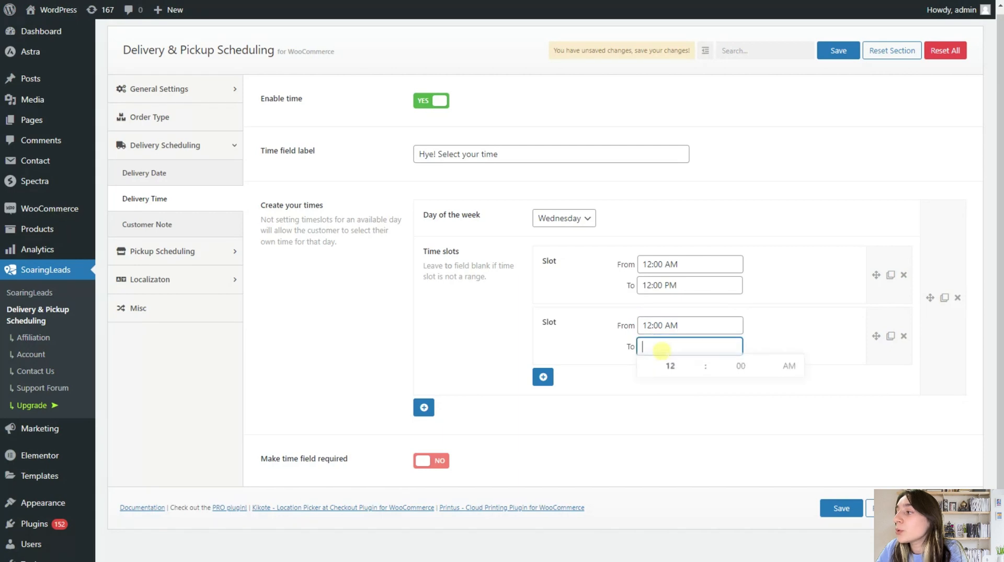
pyautogui.click(700, 361)
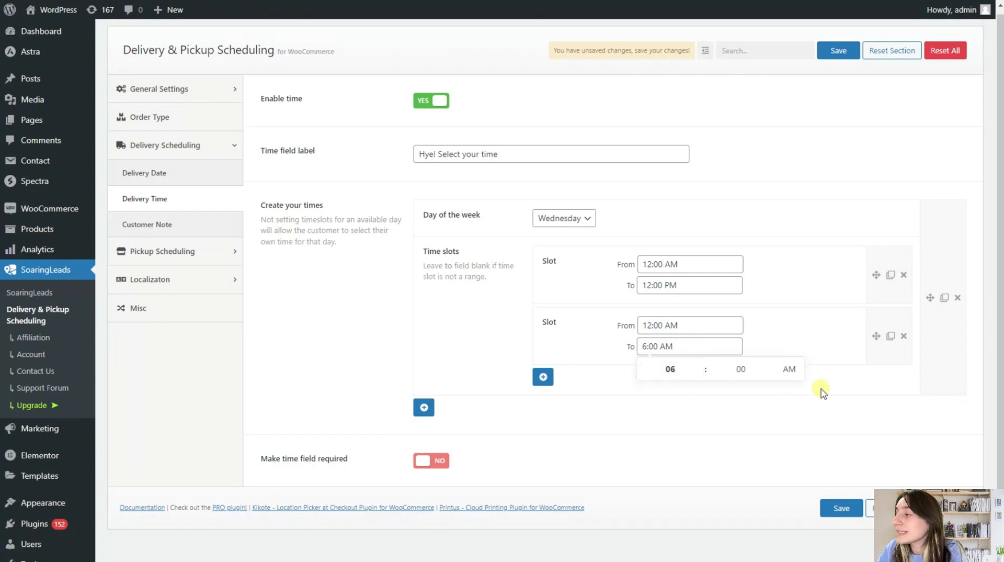
pyautogui.click(789, 368)
pyautogui.click(789, 348)
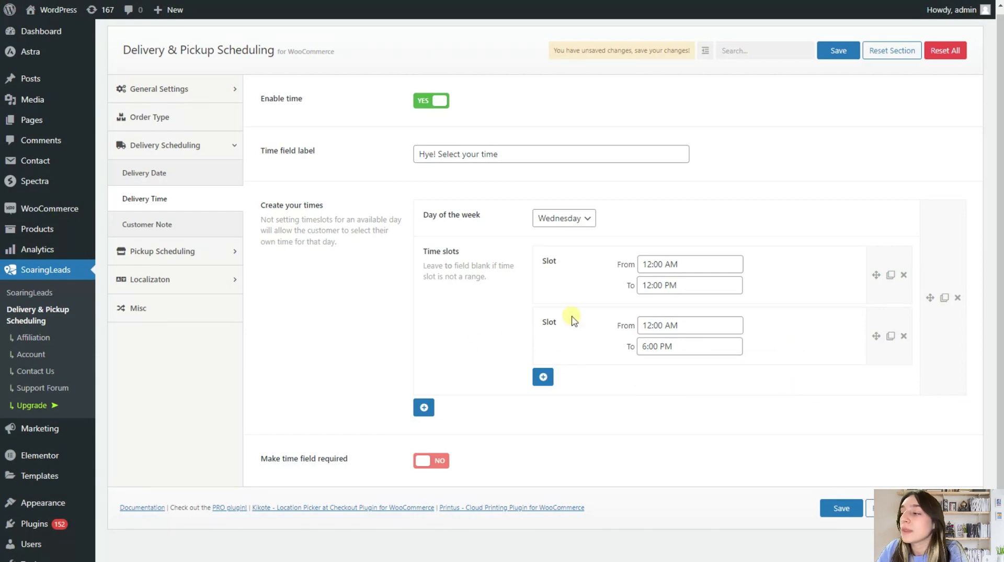
# Step: Make the delivery time field required and review its notice text setting
pyautogui.scroll(-2, 572, 320)
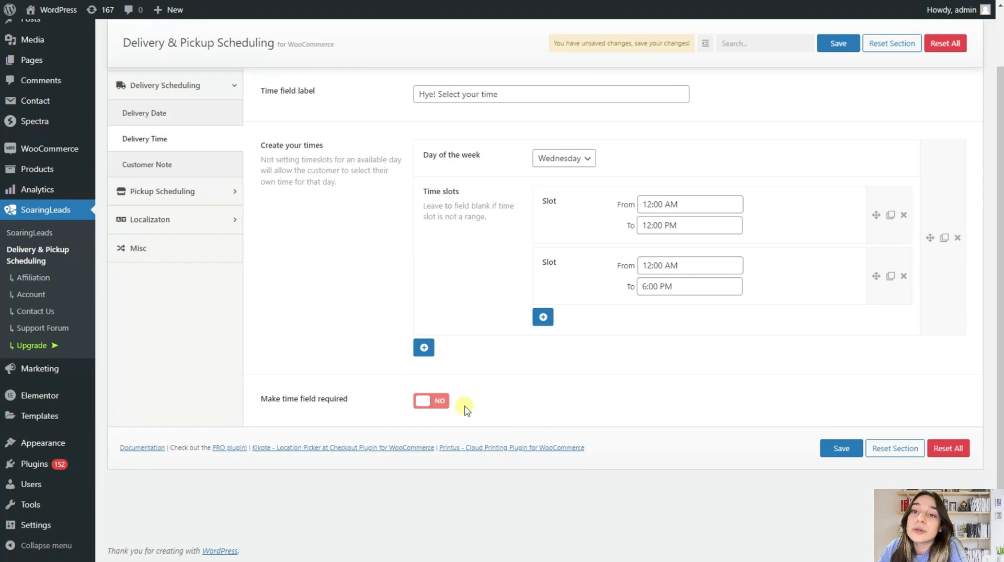
pyautogui.click(447, 400)
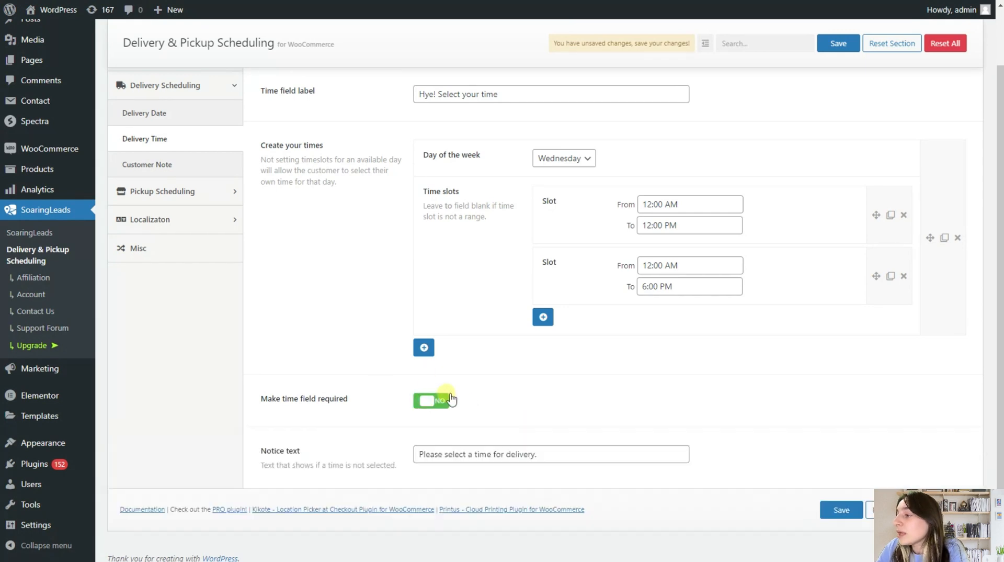
pyautogui.scroll(-1, 554, 409)
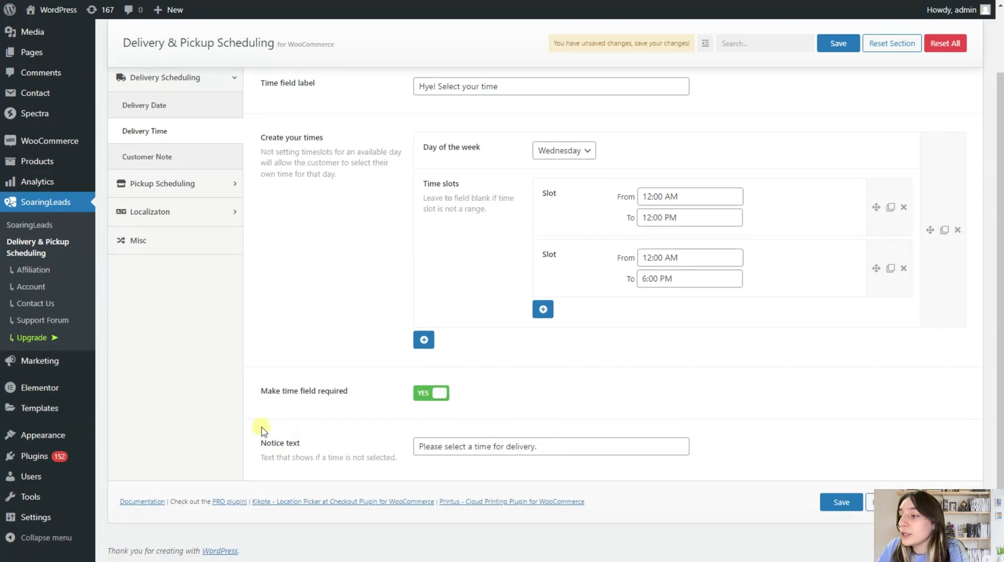
pyautogui.scroll(2, 504, 414)
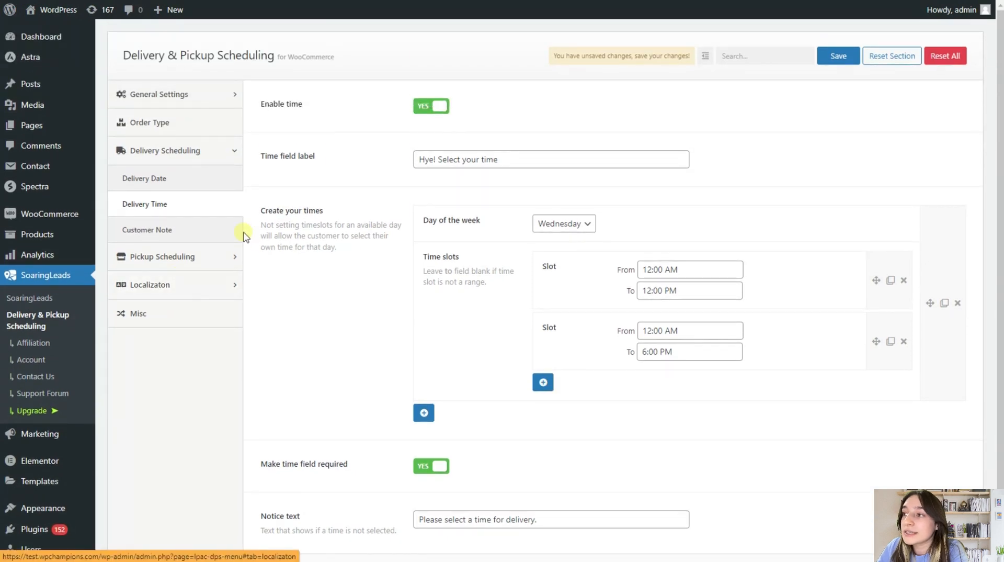
# Step: Examine the delivery customer note's message and font size settings
pyautogui.click(222, 228)
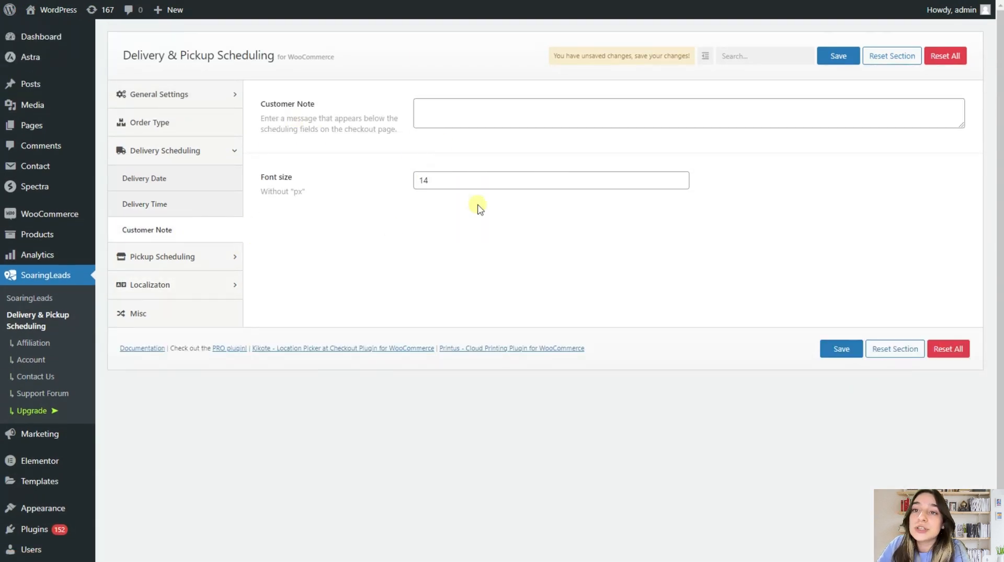
pyautogui.click(455, 111)
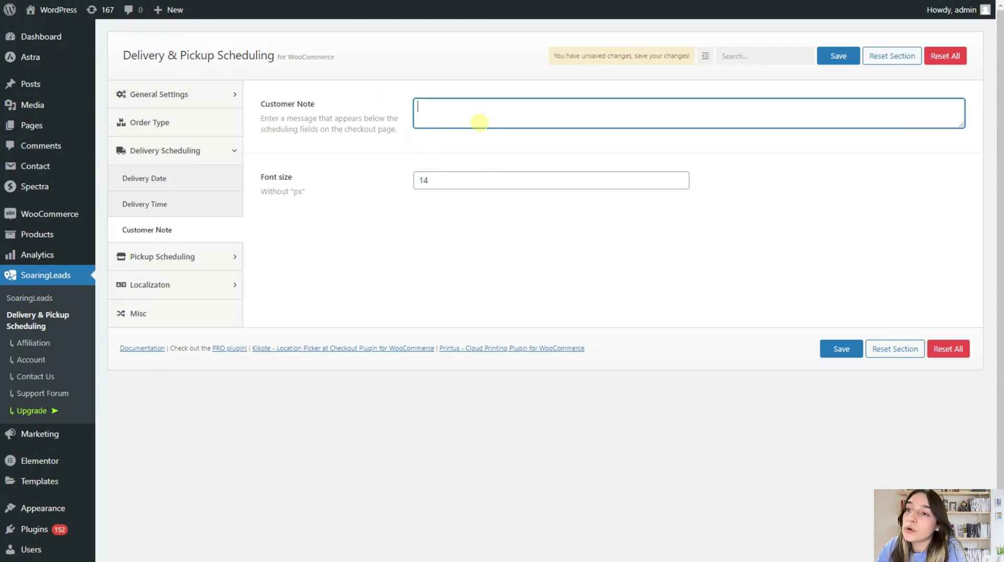
pyautogui.doubleClick(423, 181)
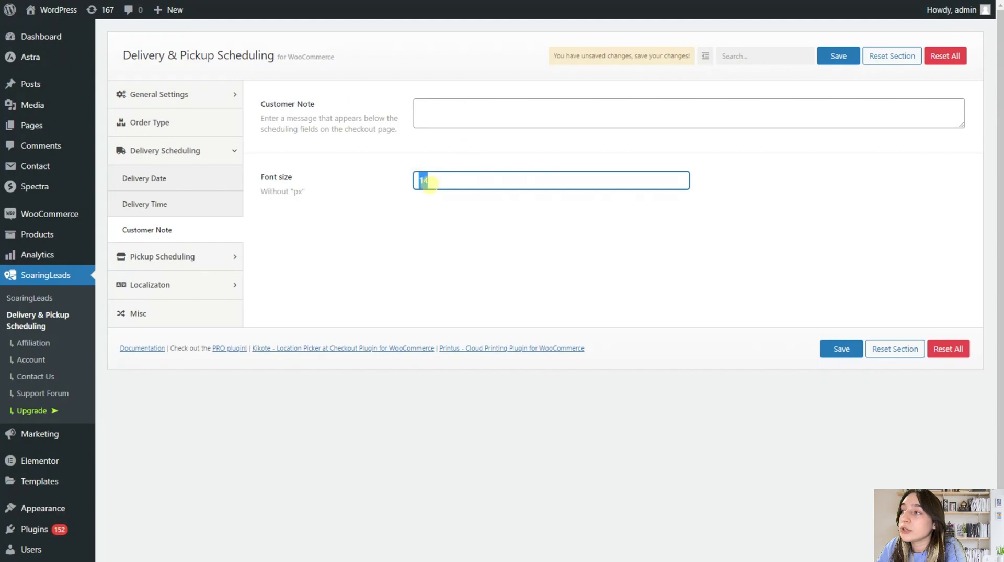
pyautogui.click(424, 180)
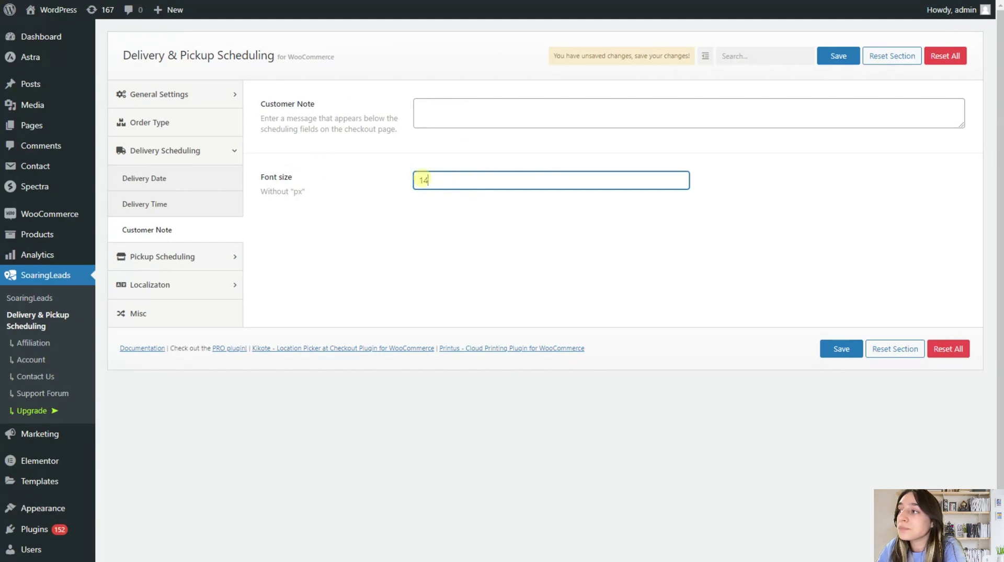
# Step: Examine the pickup date settings, including available pickup days and minimum and maximum days in future
pyautogui.click(203, 261)
pyautogui.scroll(-1, 355, 257)
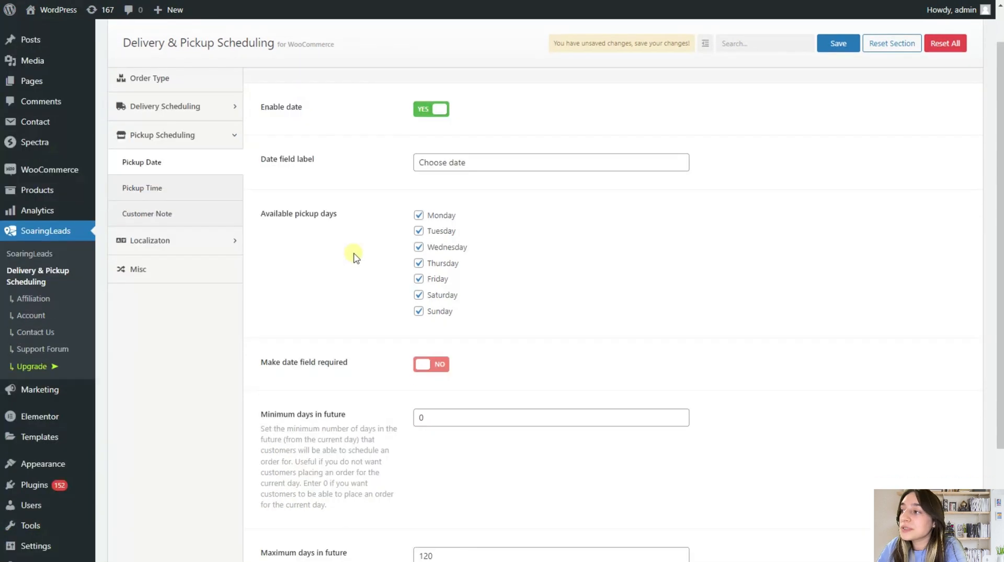
pyautogui.scroll(-3, 354, 257)
pyautogui.scroll(4, 353, 257)
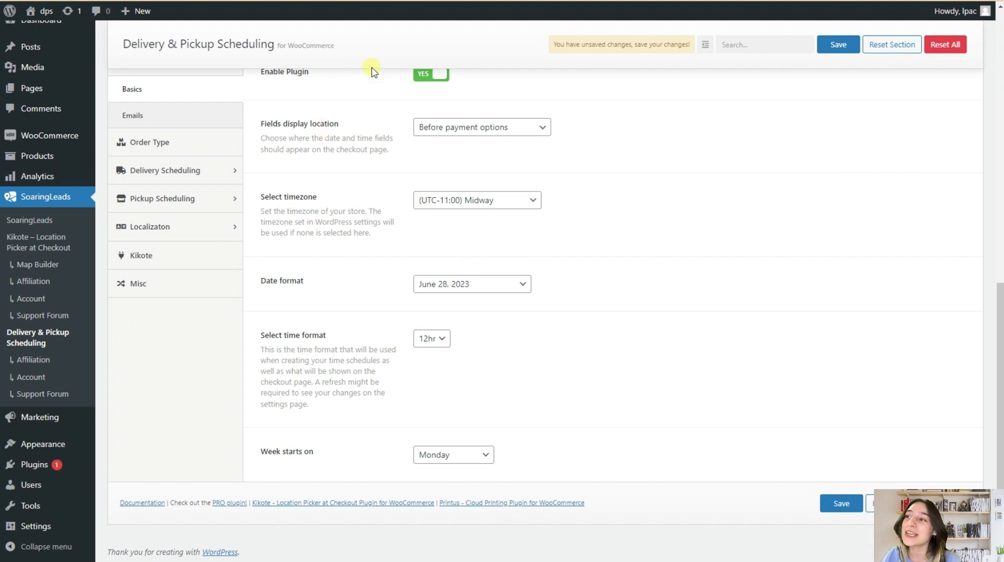
# Step: Open the delivery capacity settings within delivery scheduling and review the available options
pyautogui.click(204, 171)
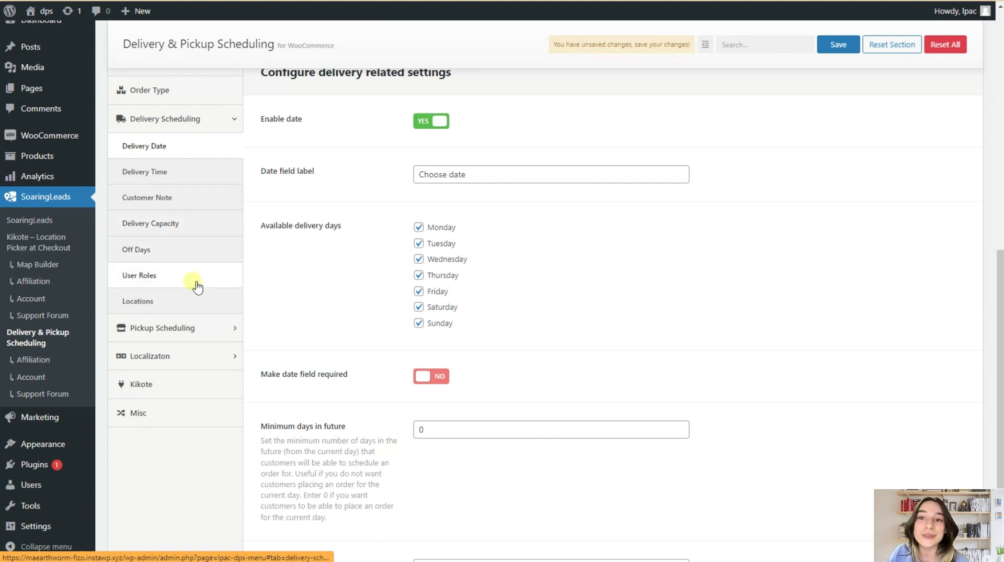
pyautogui.click(196, 228)
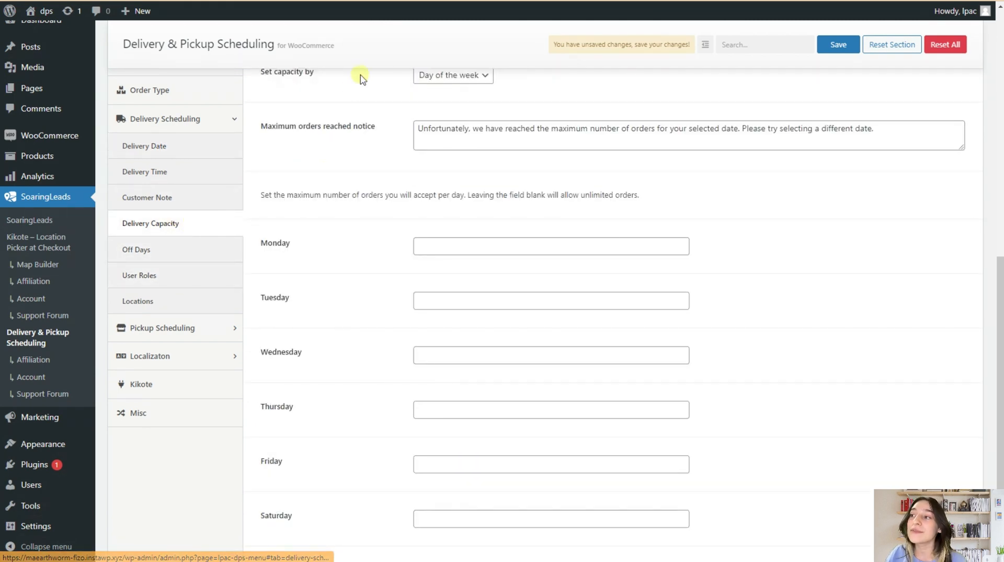
pyautogui.scroll(4, 425, 217)
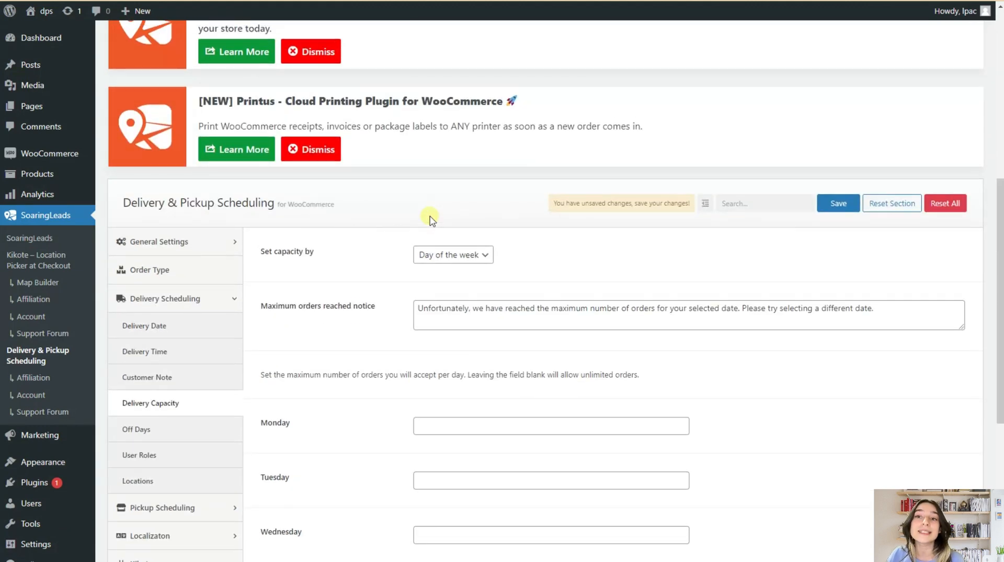
pyautogui.scroll(-3, 430, 220)
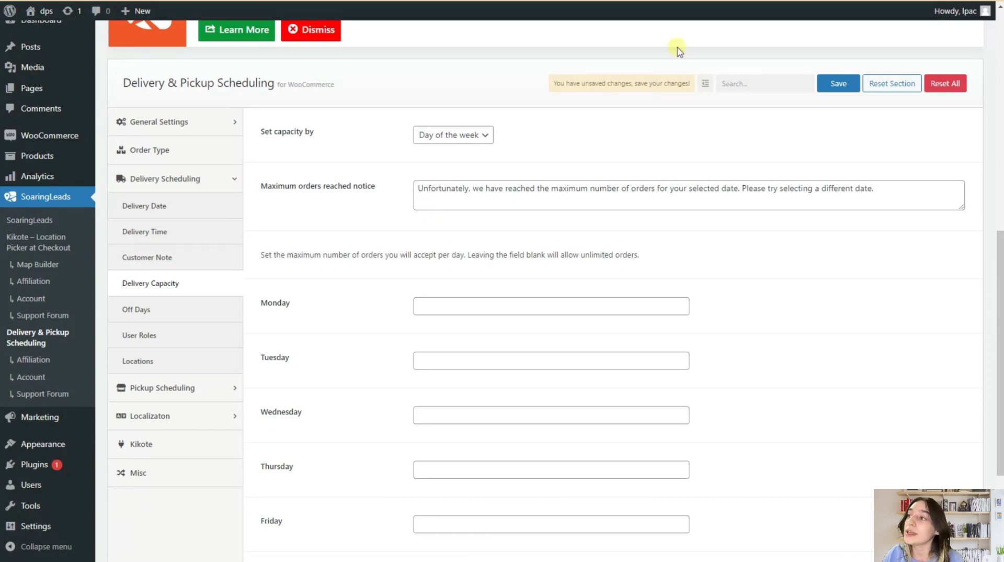
# Step: Switch the delivery capacity basis to time slots to view its options, and return it to day of the week
pyautogui.click(451, 136)
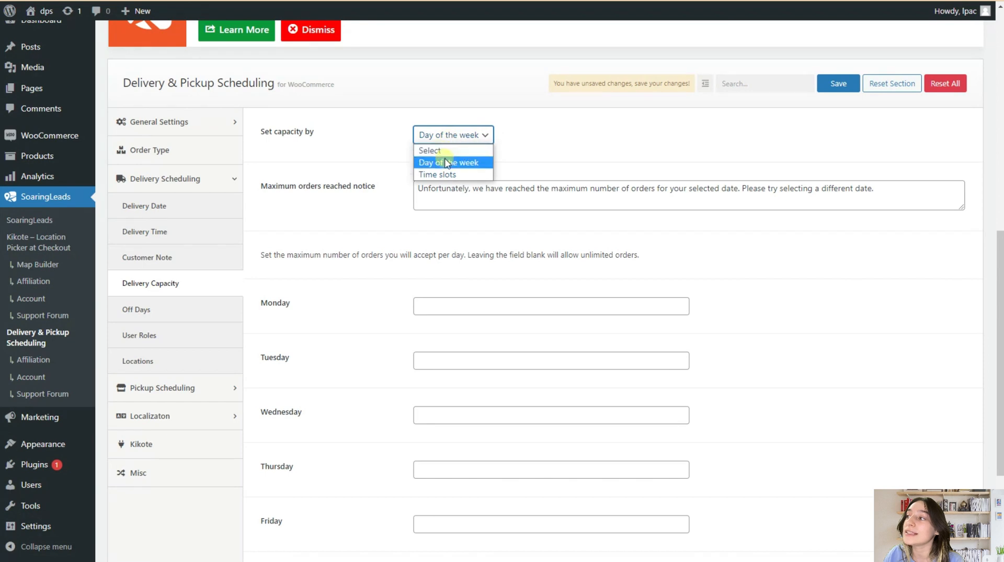
pyautogui.click(449, 162)
pyautogui.click(451, 135)
pyautogui.click(451, 174)
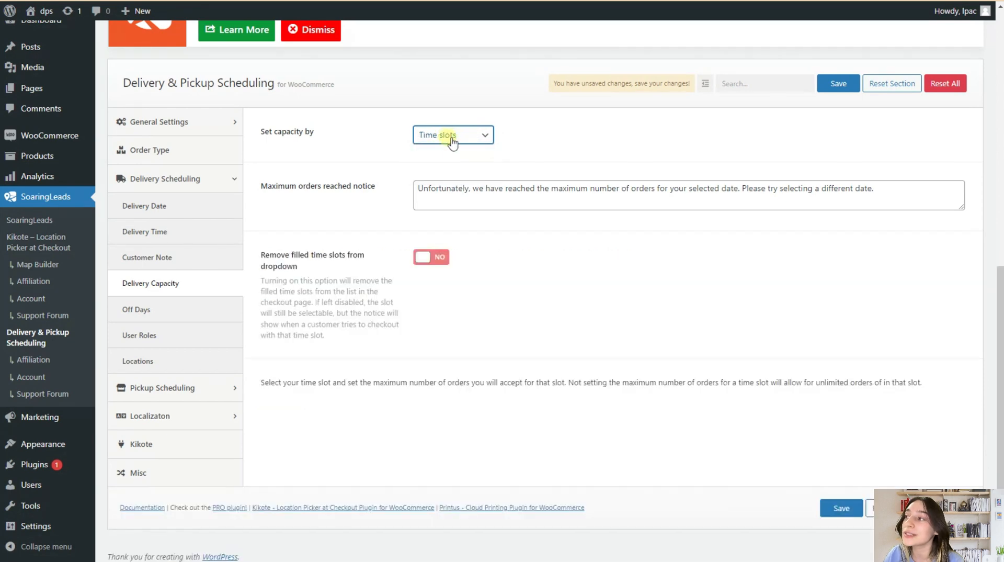
pyautogui.click(450, 135)
pyautogui.click(449, 162)
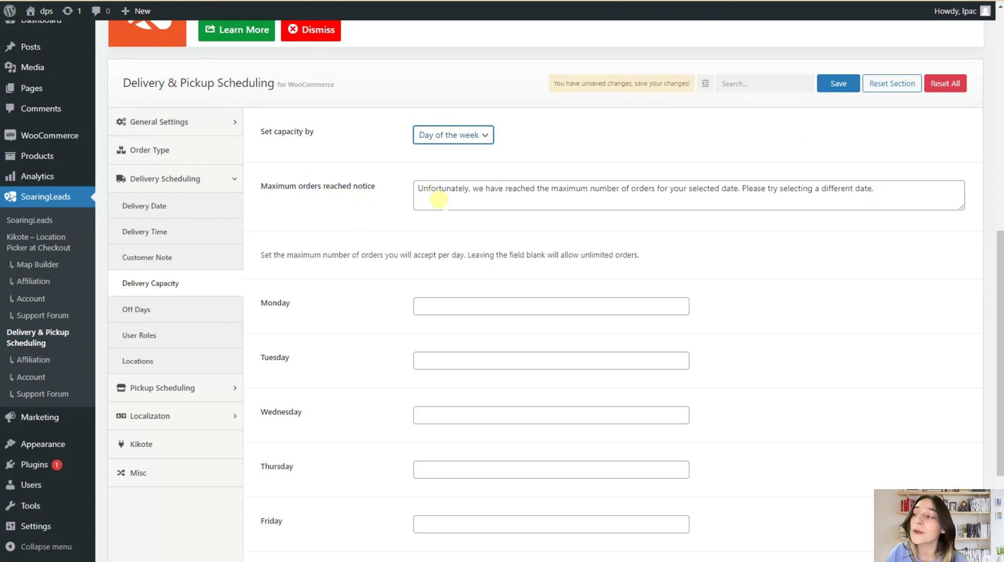
# Step: Review the maximum orders reached notice and the fields for the maximum number of orders per weekday
pyautogui.moveTo(874, 188); pyautogui.dragTo(552, 199)
pyautogui.click(493, 205)
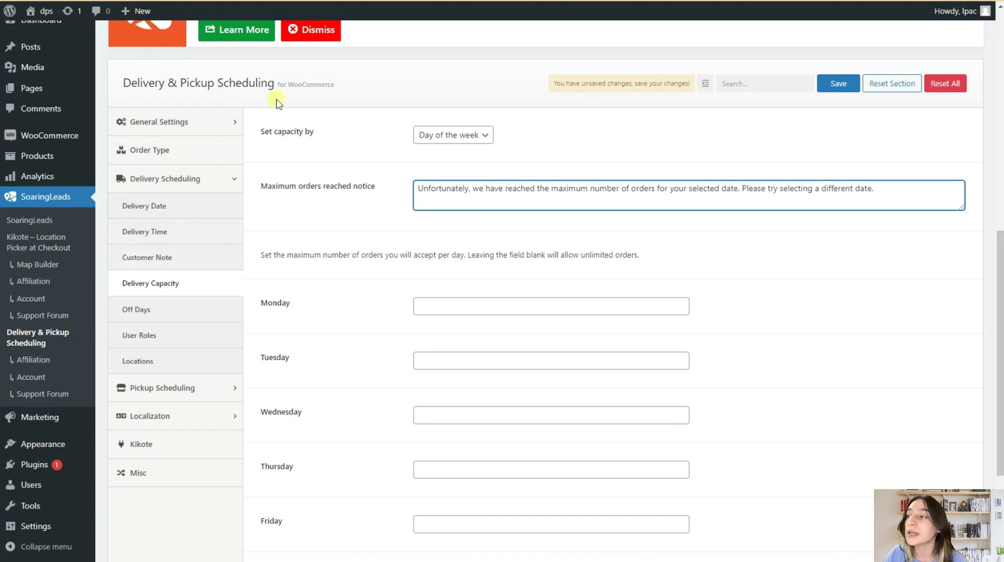
pyautogui.scroll(-1, 361, 231)
pyautogui.scroll(-1, 408, 231)
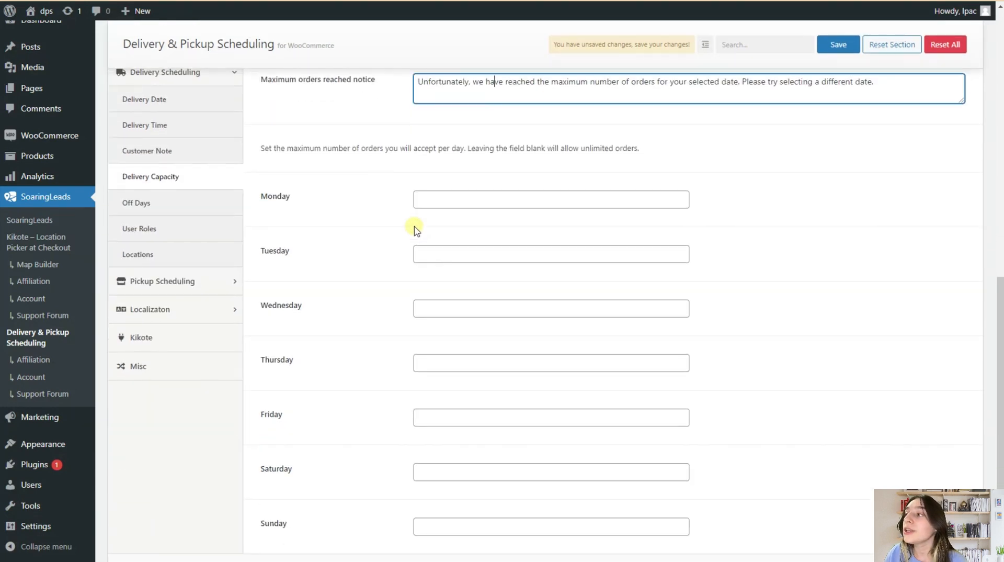
# Step: Set the maximum number of delivery orders to 25 each for Monday, Tuesday and Wednesday
pyautogui.click(425, 191)
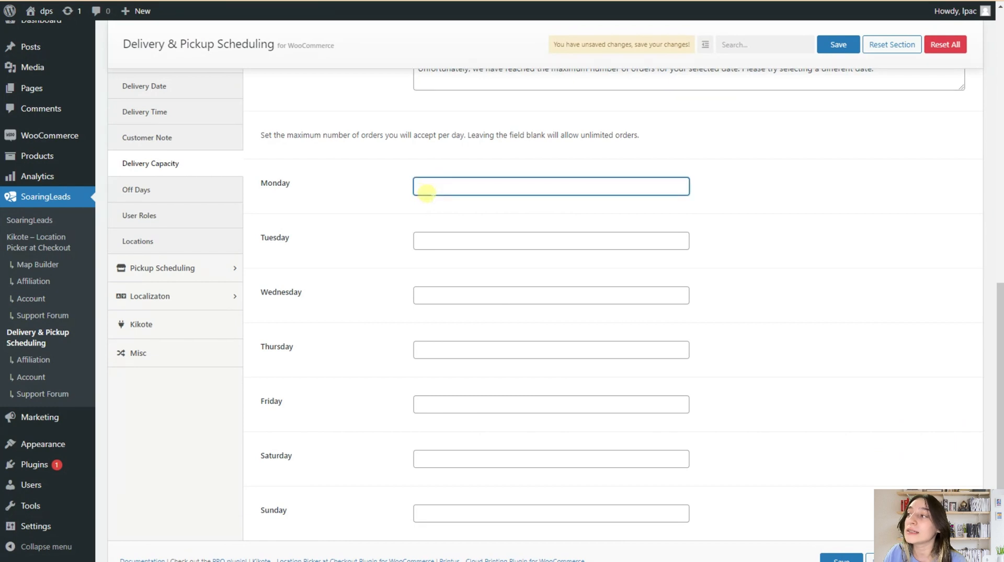
pyautogui.scroll(2, 425, 188)
pyautogui.scroll(-1, 376, 196)
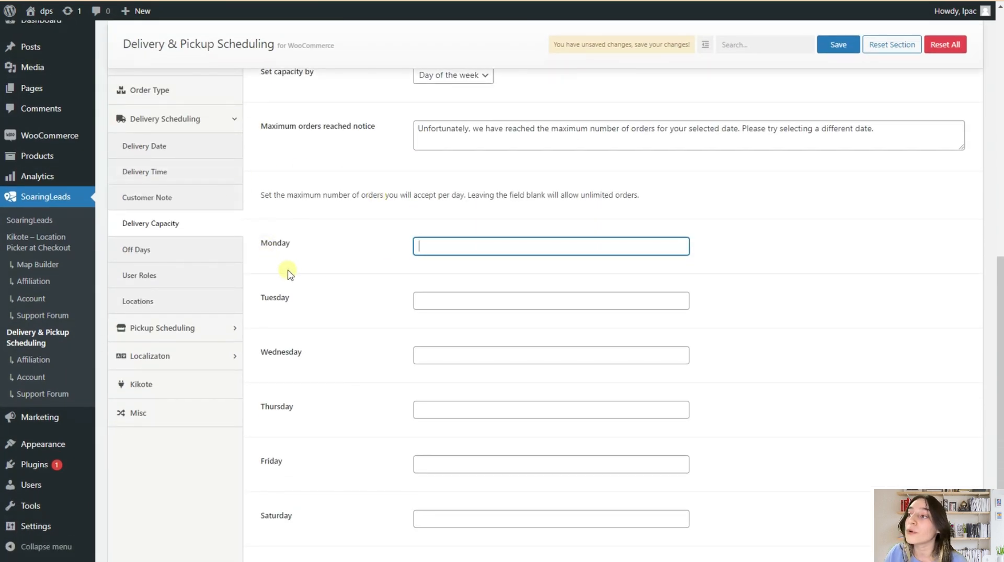
pyautogui.scroll(-2, 393, 407)
pyautogui.scroll(2, 446, 366)
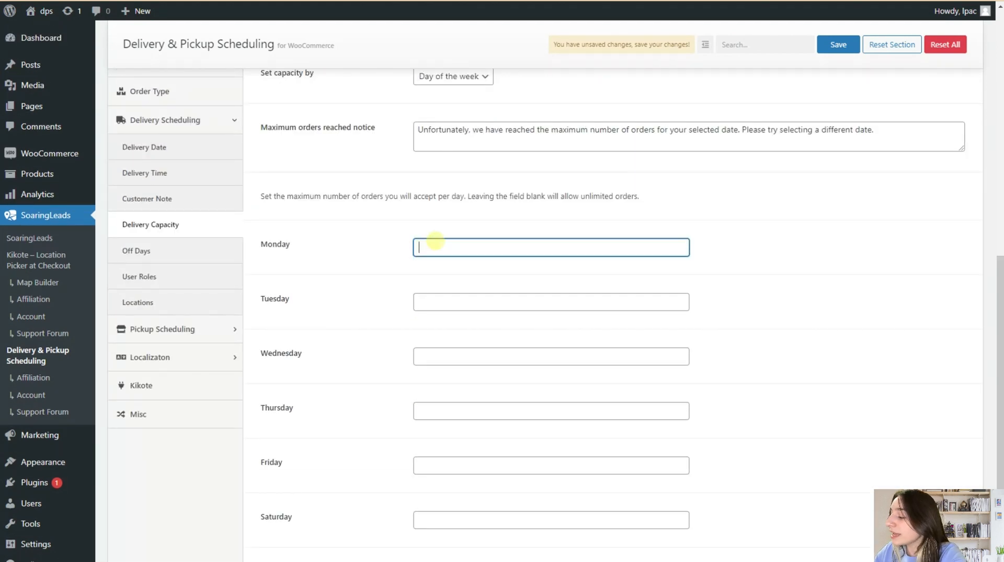
pyautogui.click(450, 305)
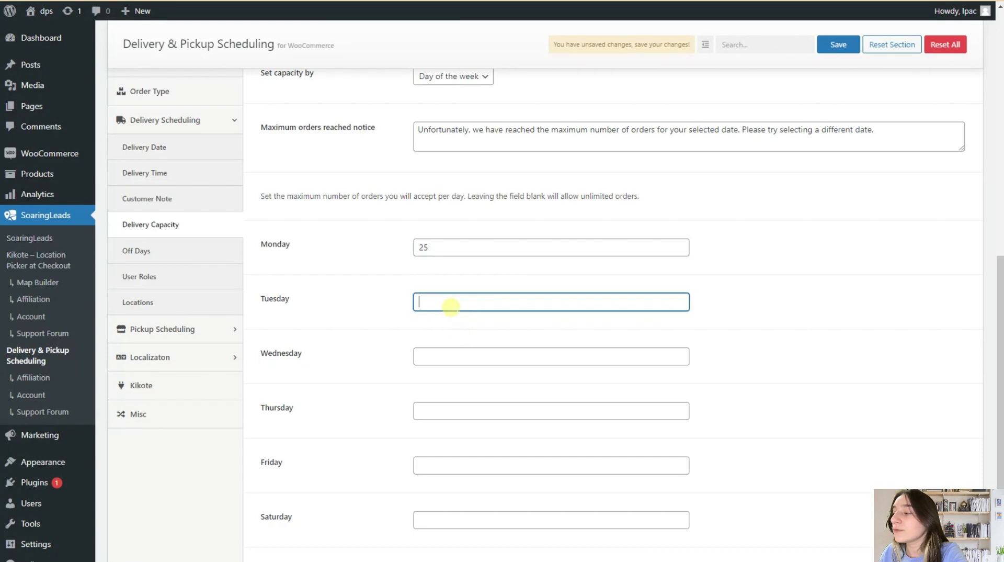
pyautogui.write('25')
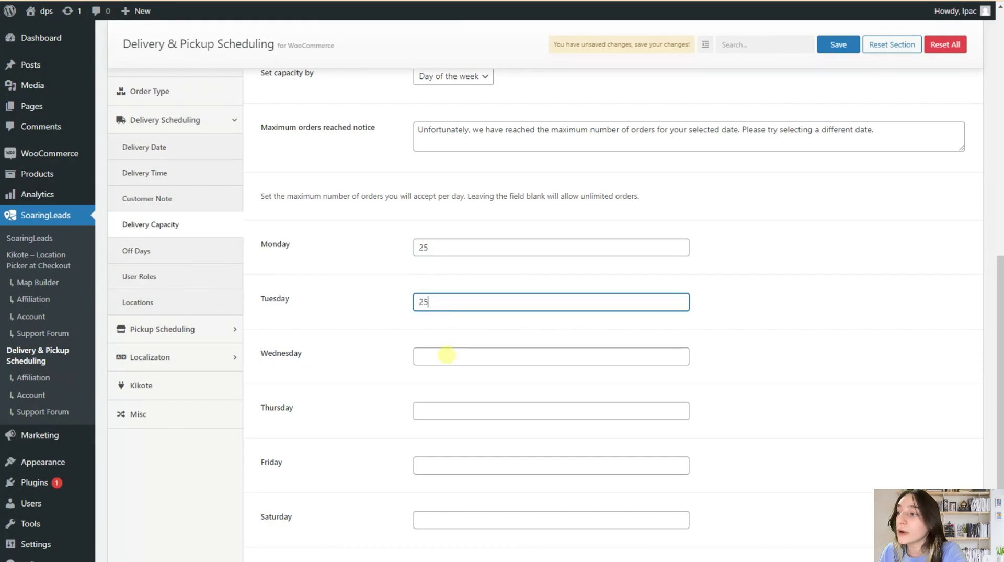
pyautogui.click(446, 356)
pyautogui.write('25')
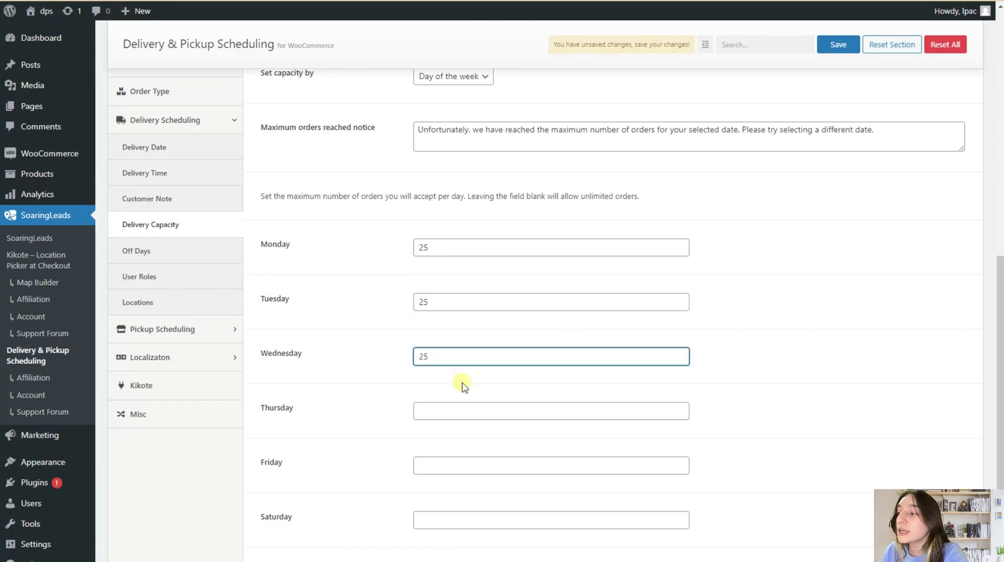
# Step: Set the maximum number of delivery orders to 15 for Thursday, 25 for Friday and 0 for Saturday
pyautogui.click(460, 406)
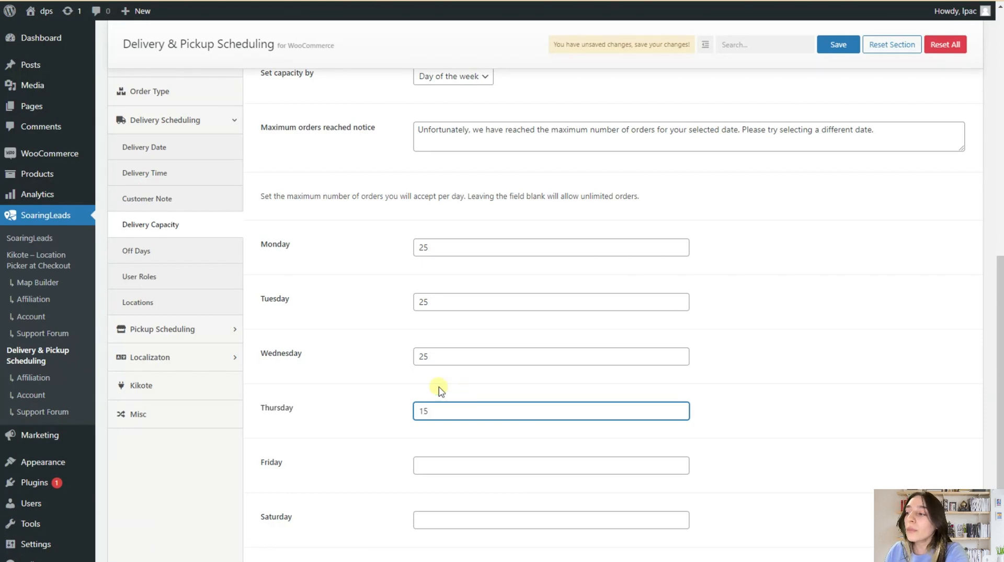
pyautogui.scroll(-1, 439, 394)
pyautogui.scroll(-1, 435, 397)
pyautogui.click(430, 343)
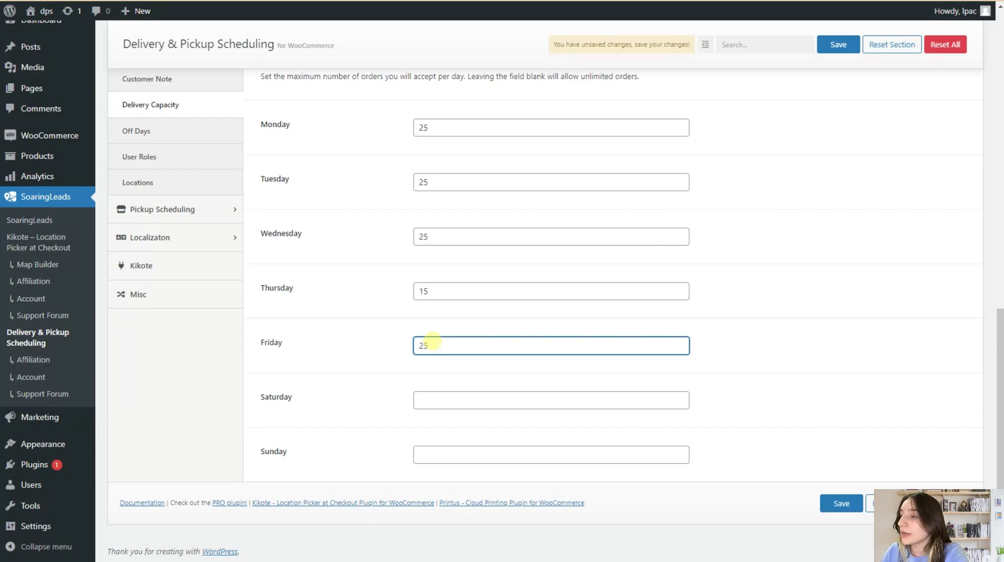
pyautogui.click(421, 400)
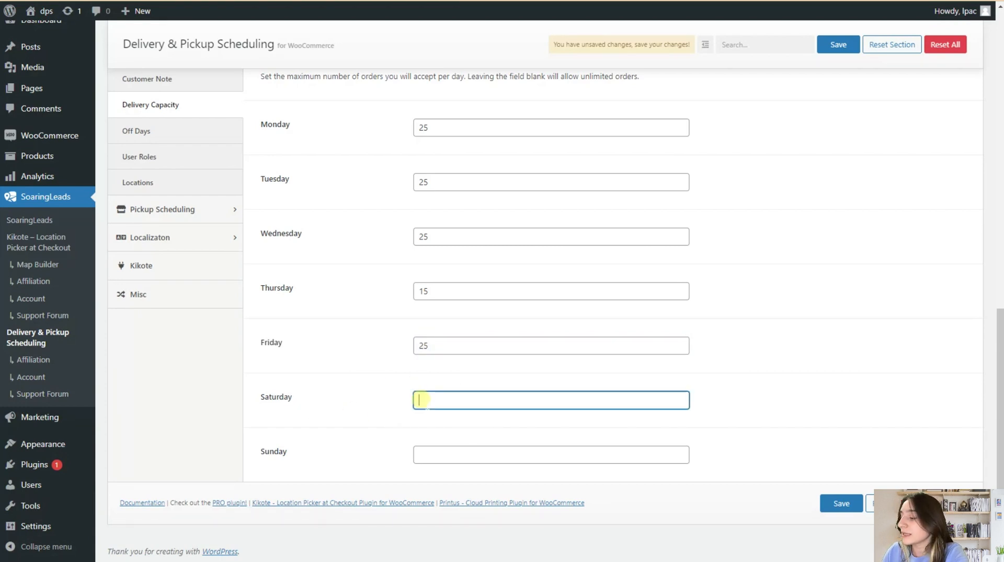
pyautogui.write('0')
pyautogui.click(436, 446)
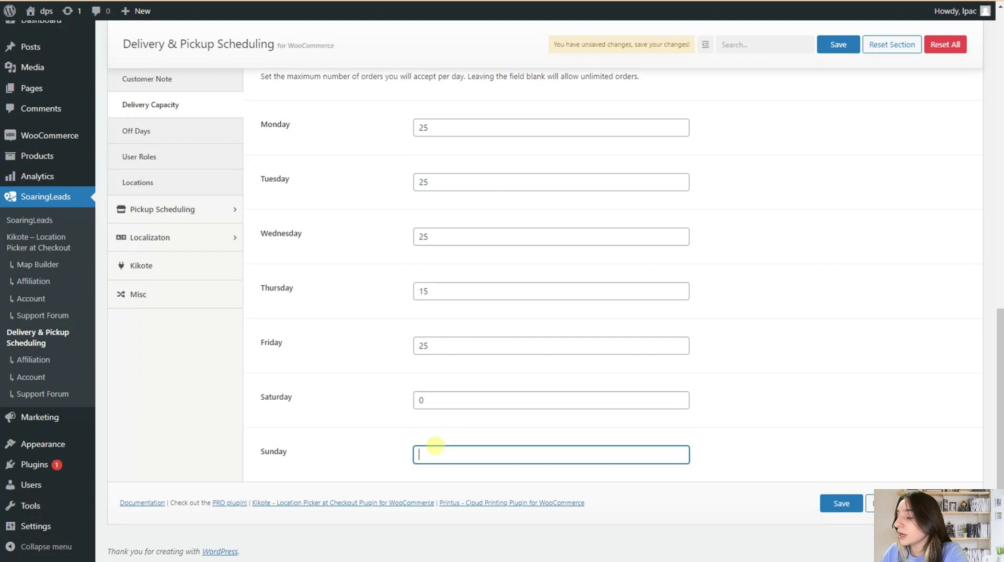
pyautogui.scroll(3, 417, 397)
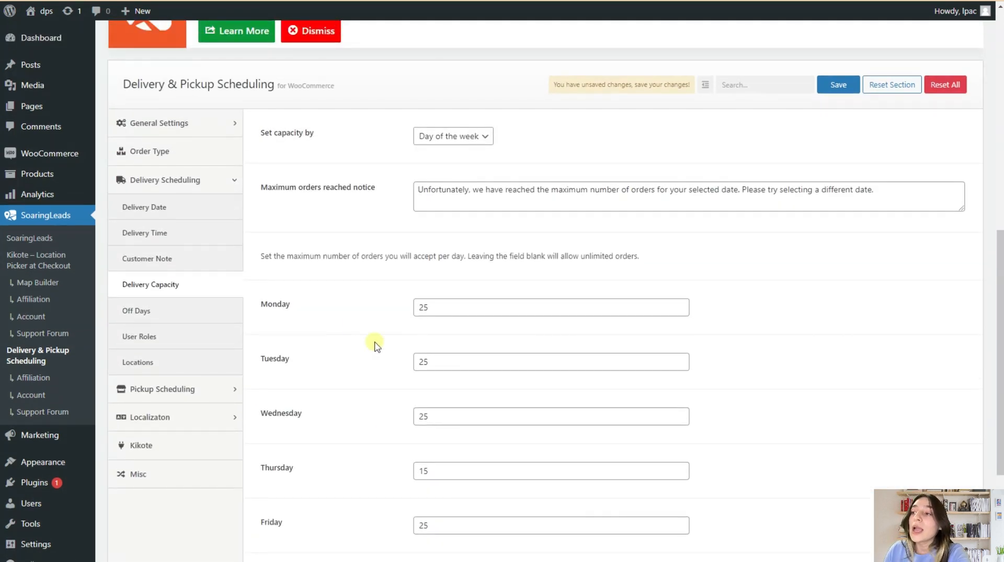
# Step: Review the delivery off days and the user roles that can see the delivery option, and save the settings
pyautogui.click(178, 324)
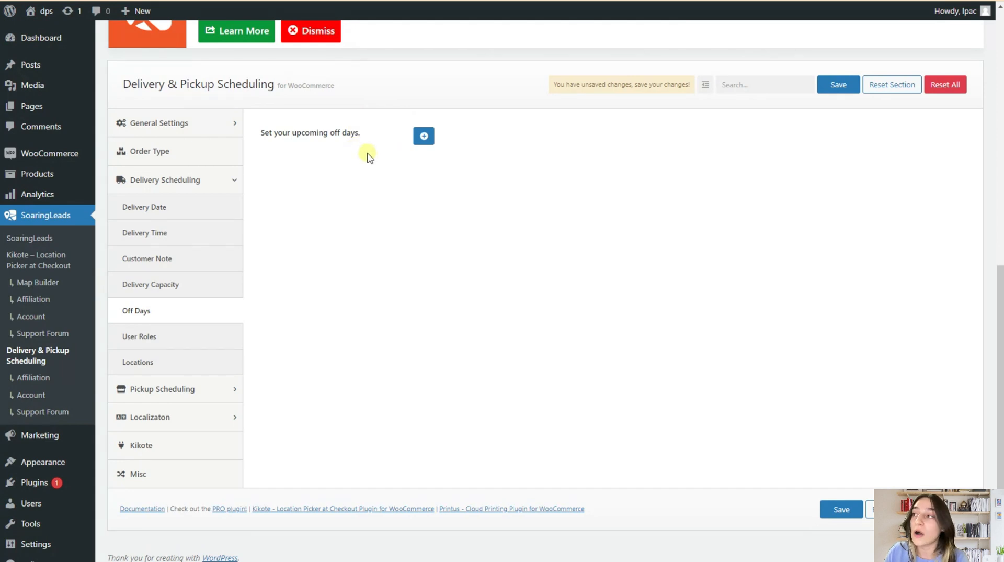
pyautogui.click(167, 344)
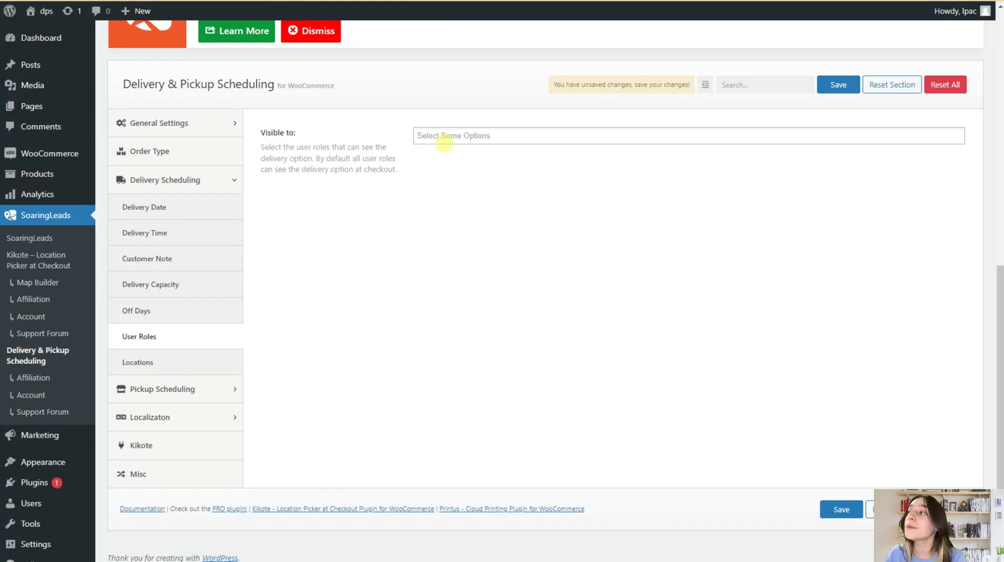
pyautogui.click(443, 138)
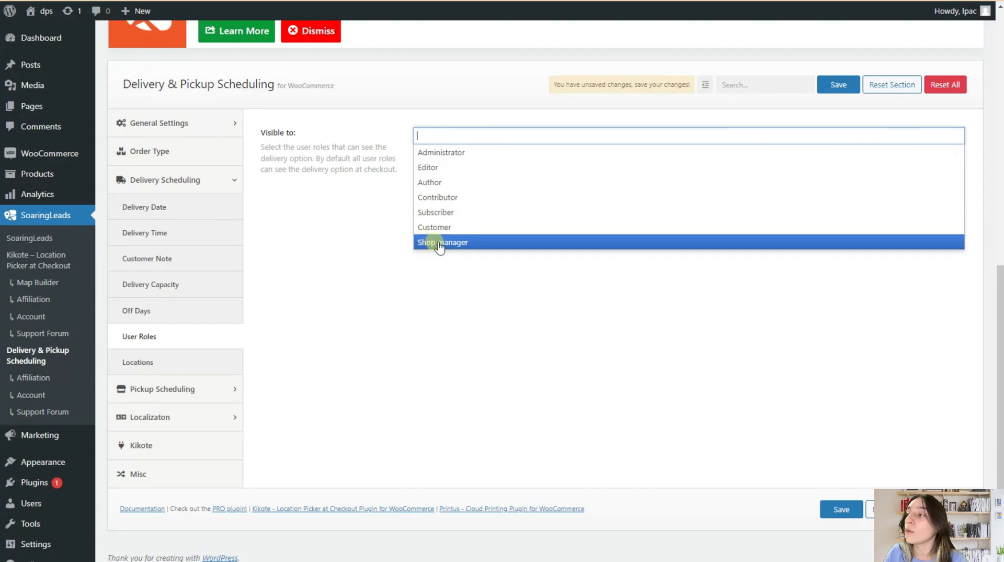
pyautogui.click(380, 283)
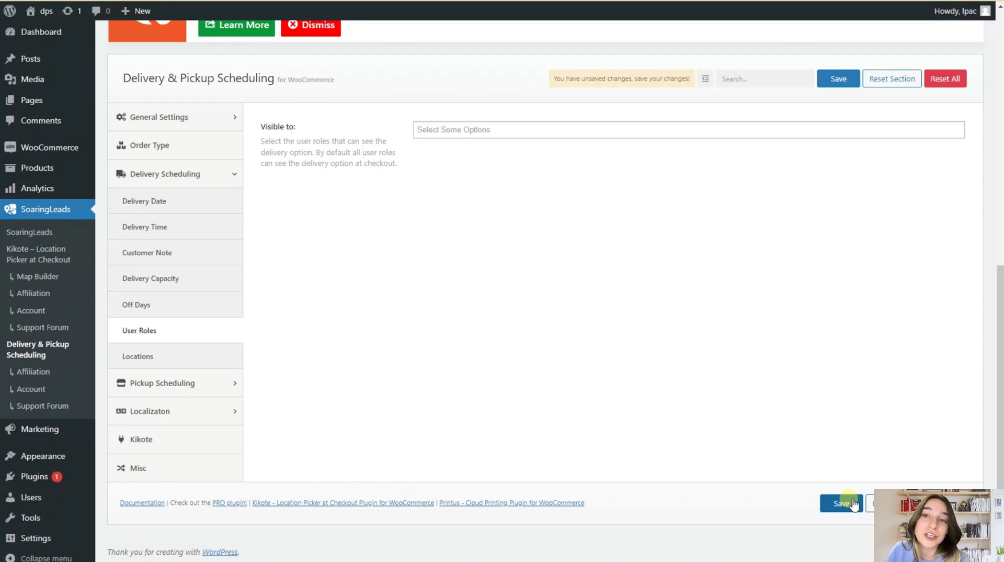
pyautogui.click(852, 504)
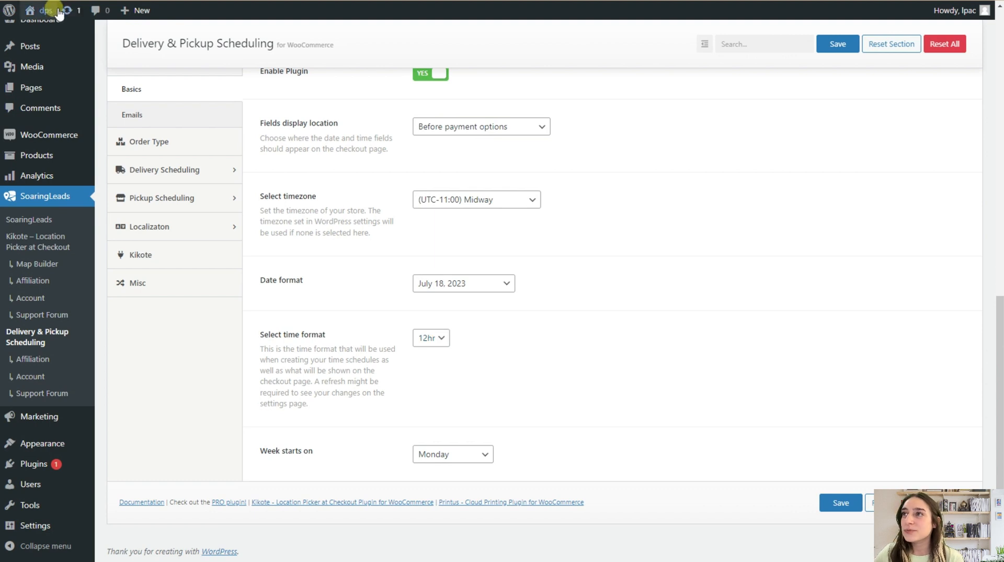
# Step: Visit the store, add Test Product to the cart and proceed to the checkout page
pyautogui.moveTo(46, 11)
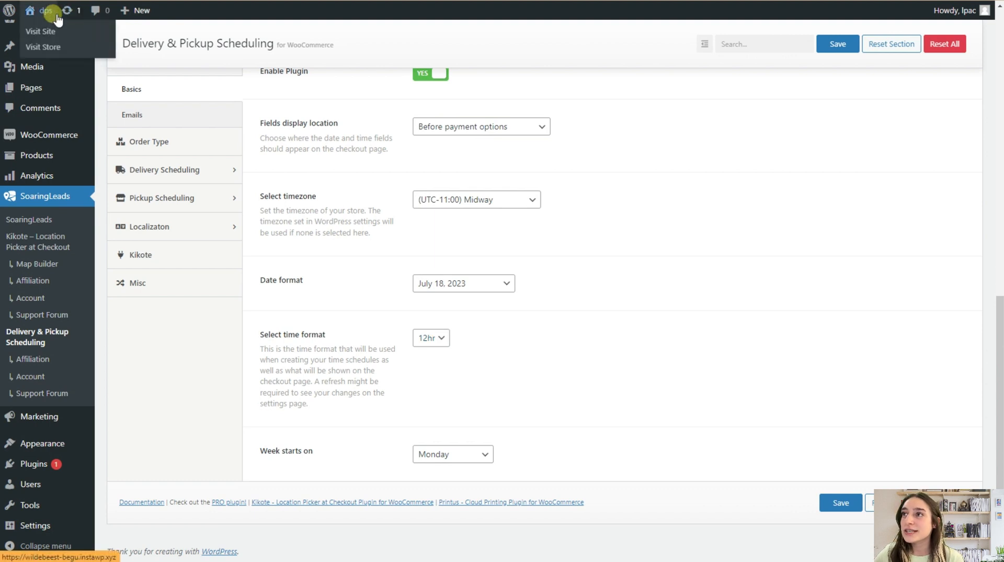
pyautogui.click(66, 48)
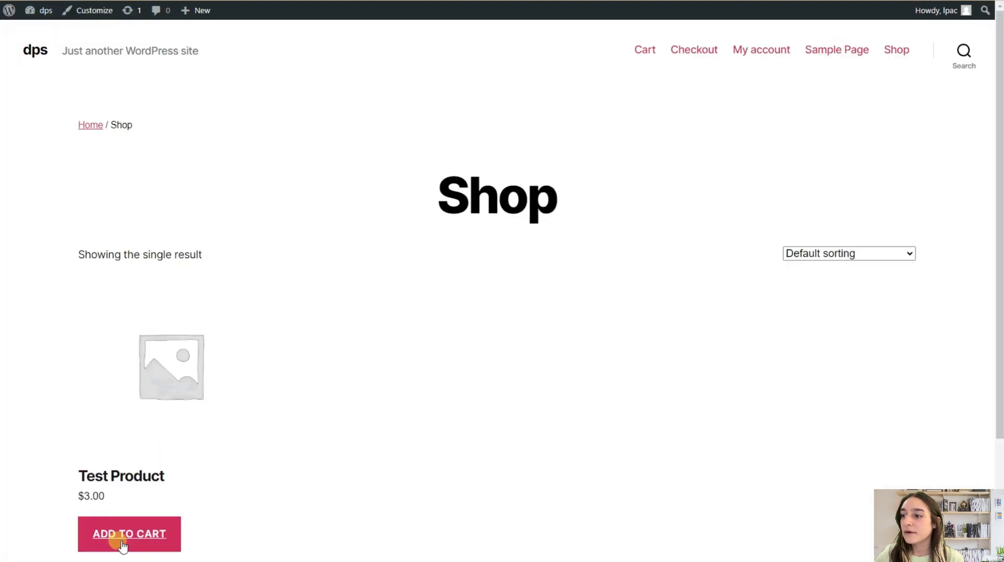
pyautogui.click(122, 544)
pyautogui.click(696, 52)
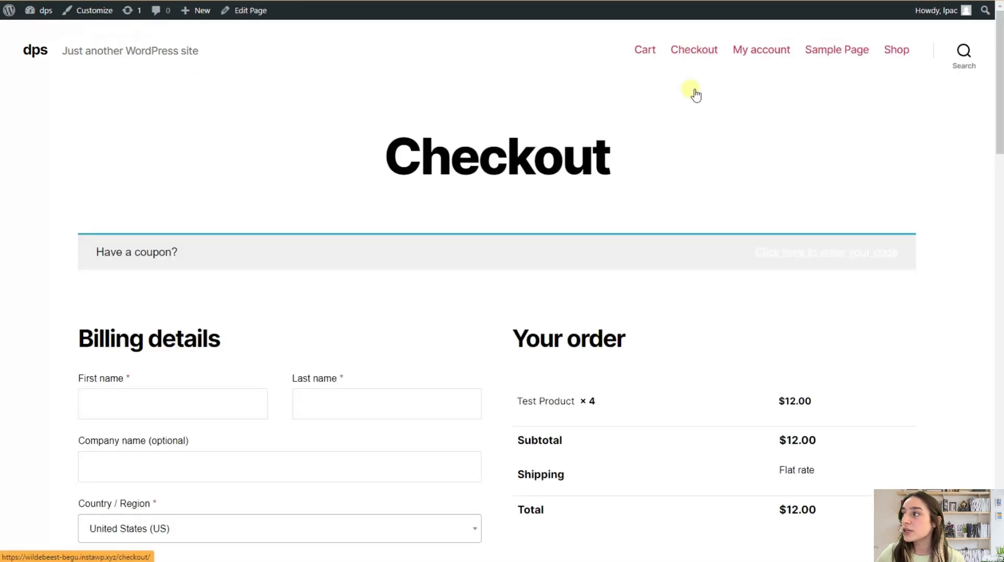
# Step: Switch the checkout order type between Delivery and Pickup to compare their date and time fields, ending on Delivery
pyautogui.scroll(-2, 712, 255)
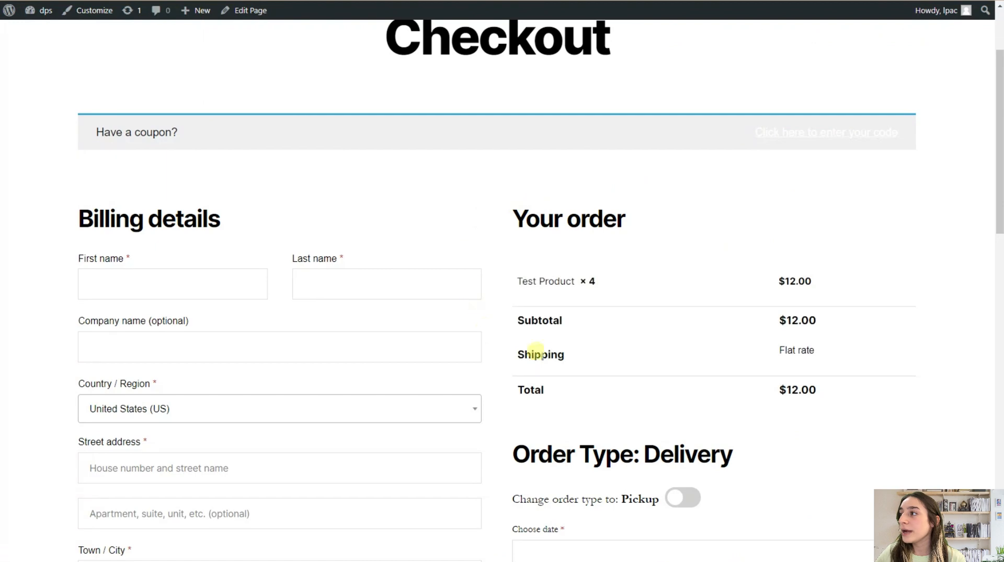
pyautogui.scroll(-2, 685, 340)
pyautogui.scroll(-4, 678, 330)
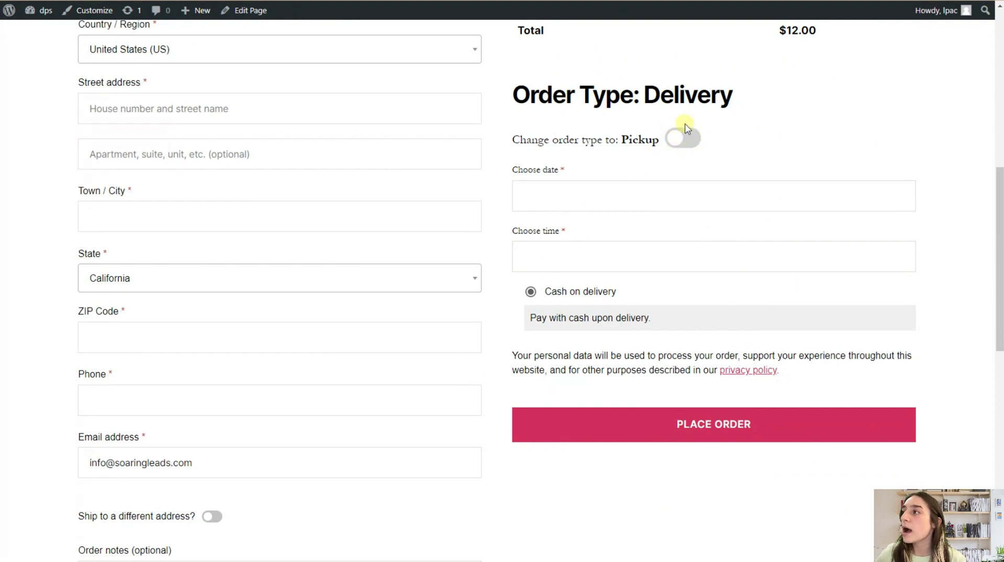
pyautogui.click(675, 138)
pyautogui.click(696, 145)
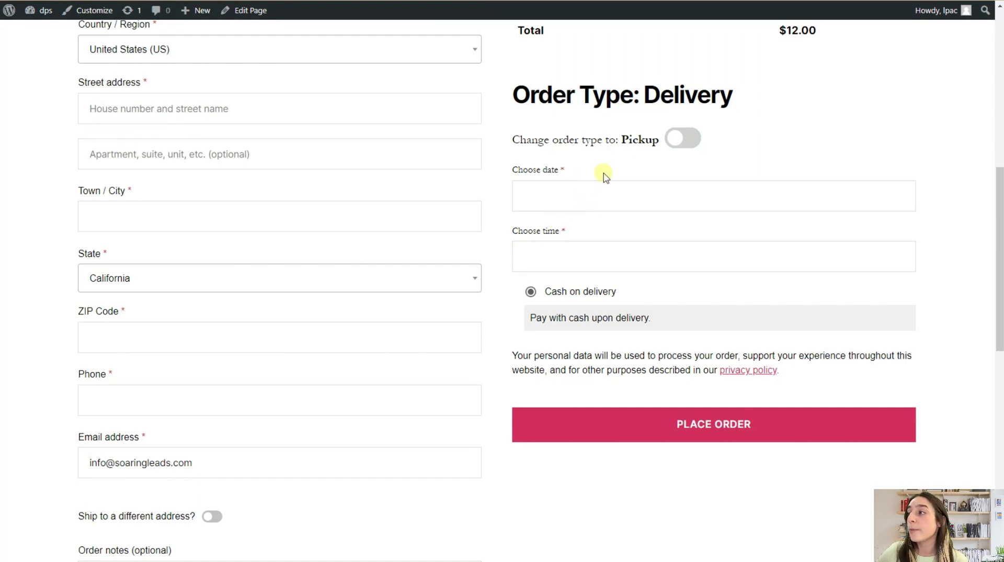
pyautogui.click(677, 143)
pyautogui.click(676, 143)
pyautogui.click(679, 142)
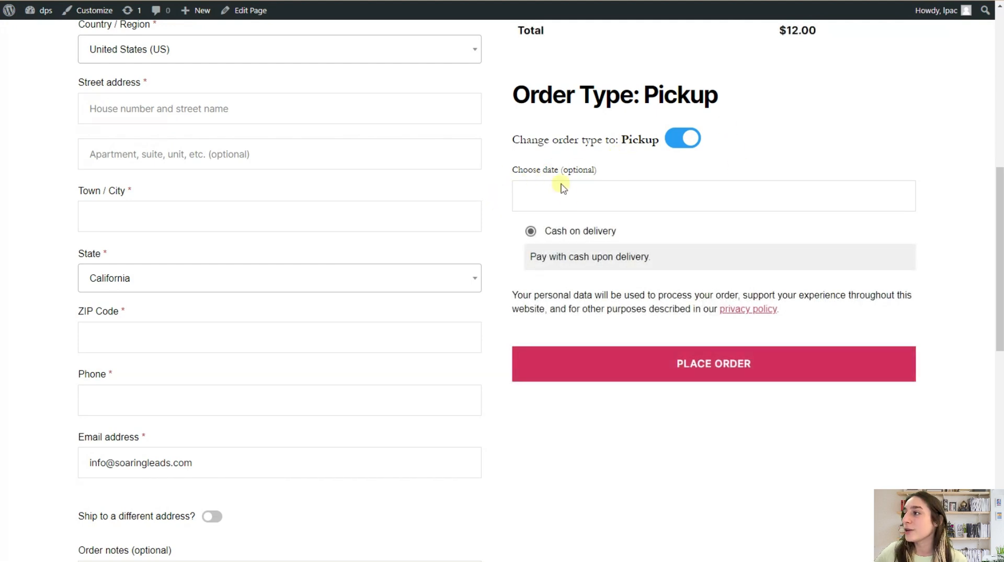
pyautogui.click(690, 145)
# Step: View the available delivery dates in the checkout calendar and set the delivery time to 12:00 AM
pyautogui.click(559, 205)
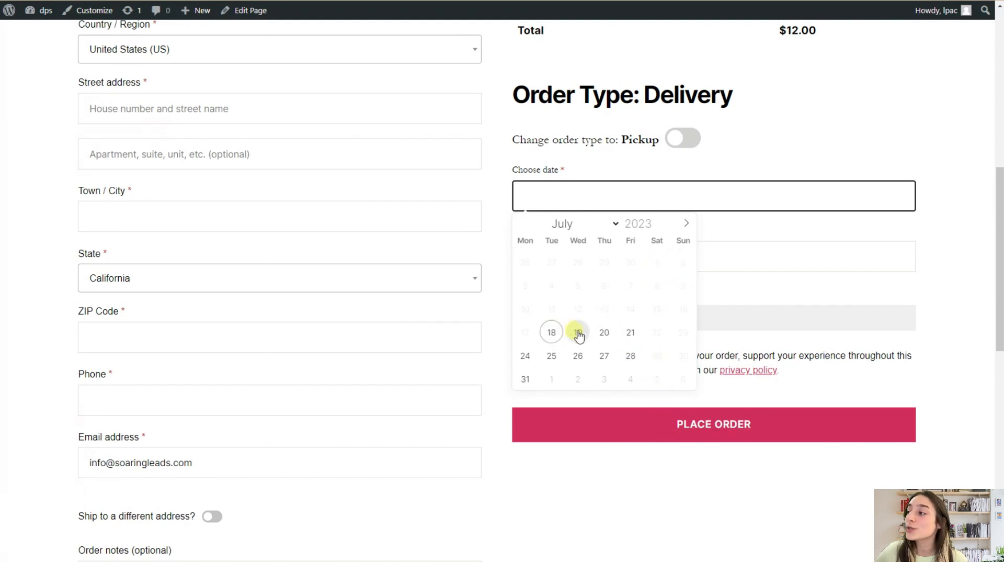
pyautogui.click(709, 262)
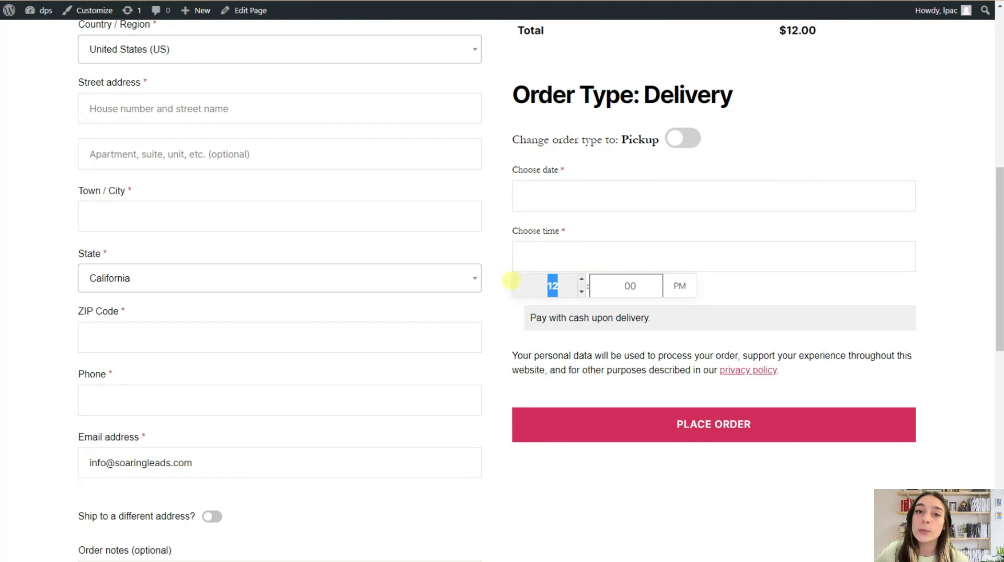
pyautogui.click(682, 288)
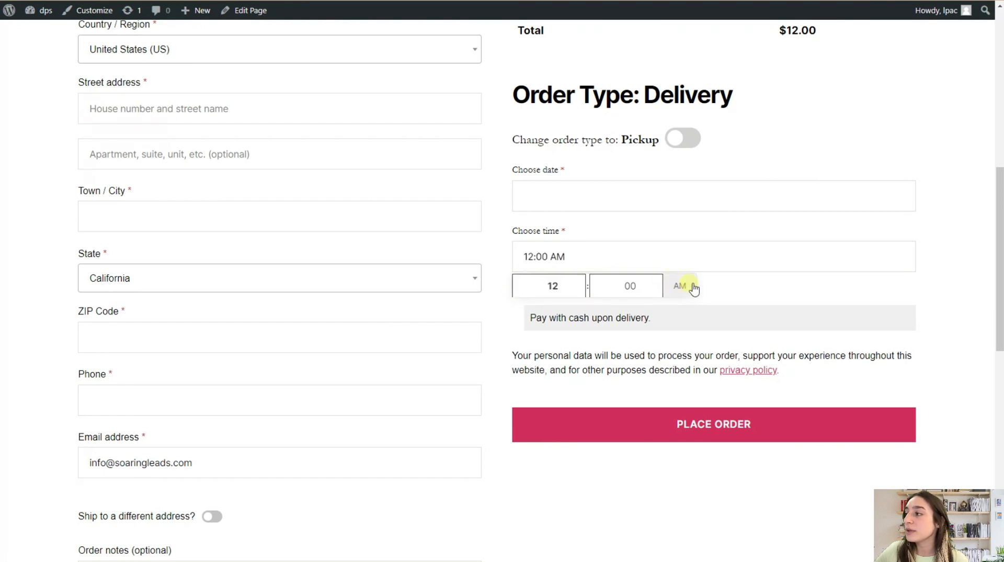
pyautogui.click(702, 285)
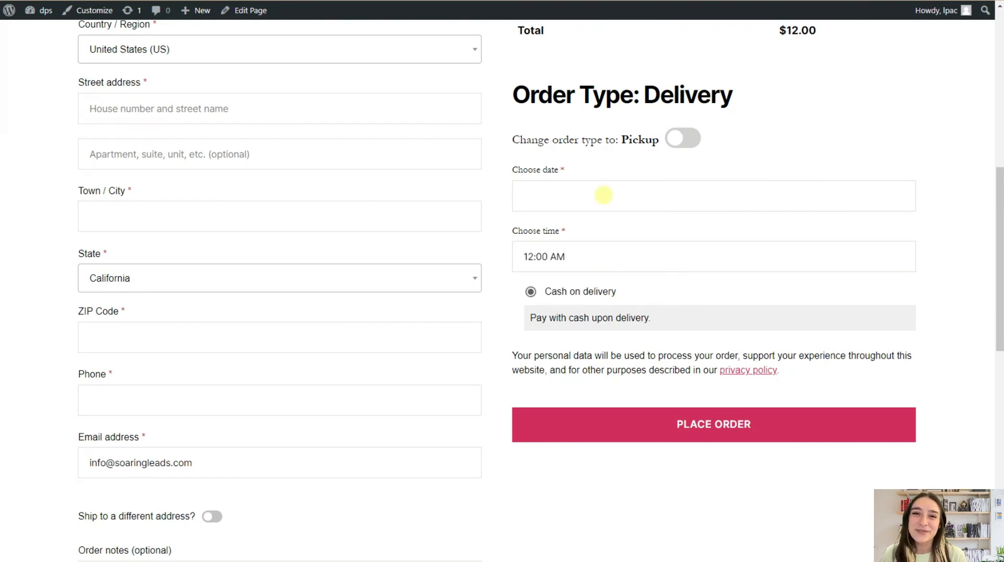